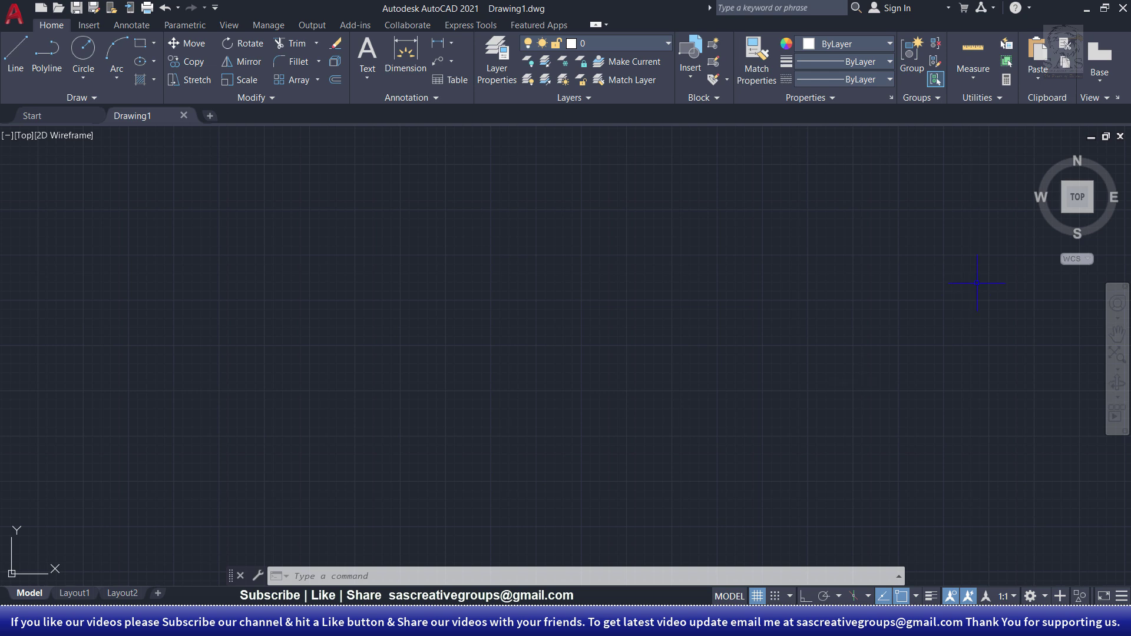
Pick Ray from the expanded Draw panel, cancel the stray XL entry, and enter RAY
click(68, 102)
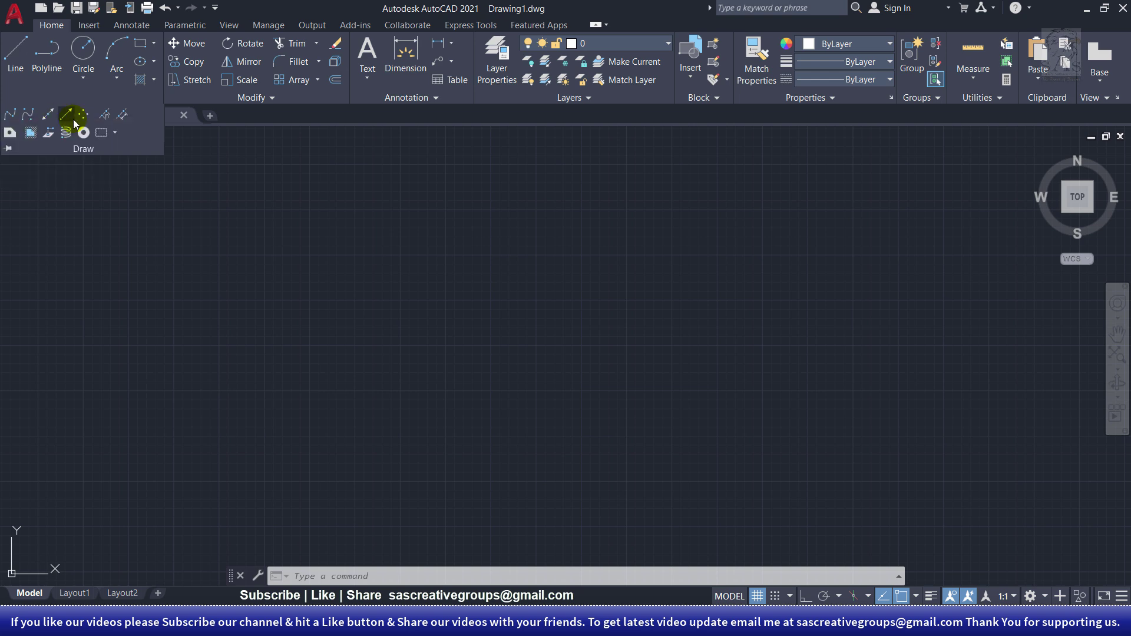
click(67, 117)
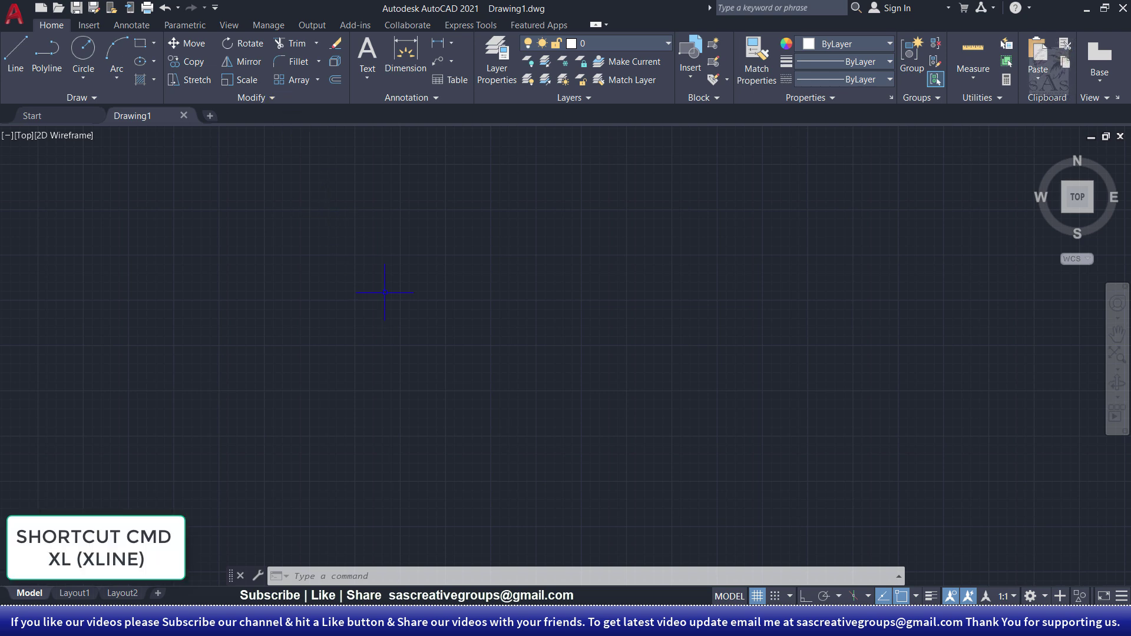
text(Xl)
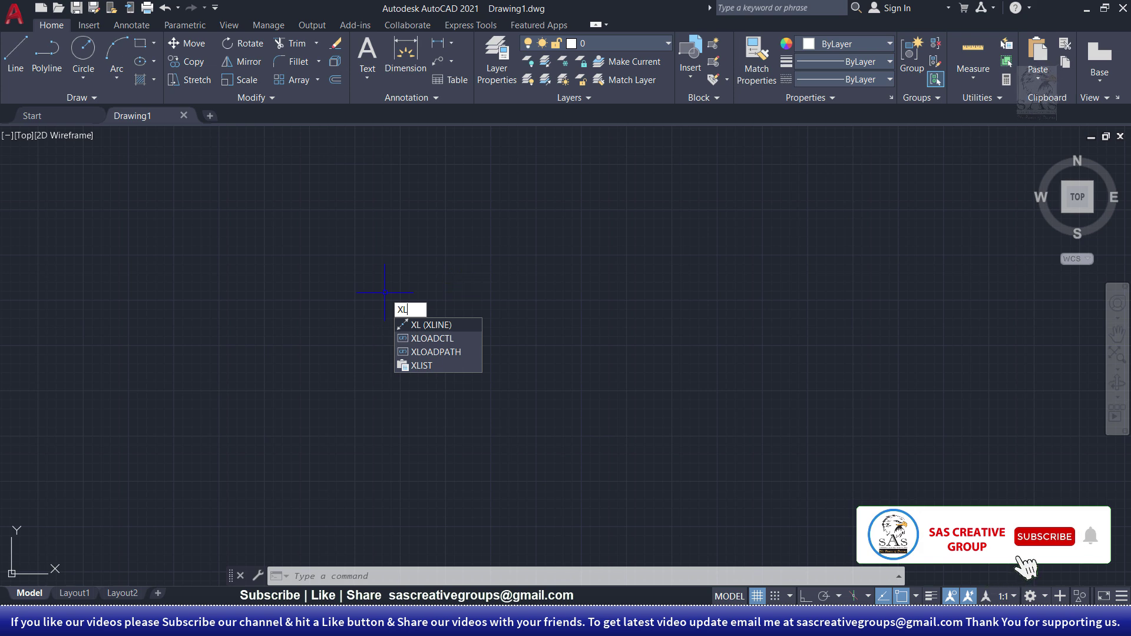
key(Escape)
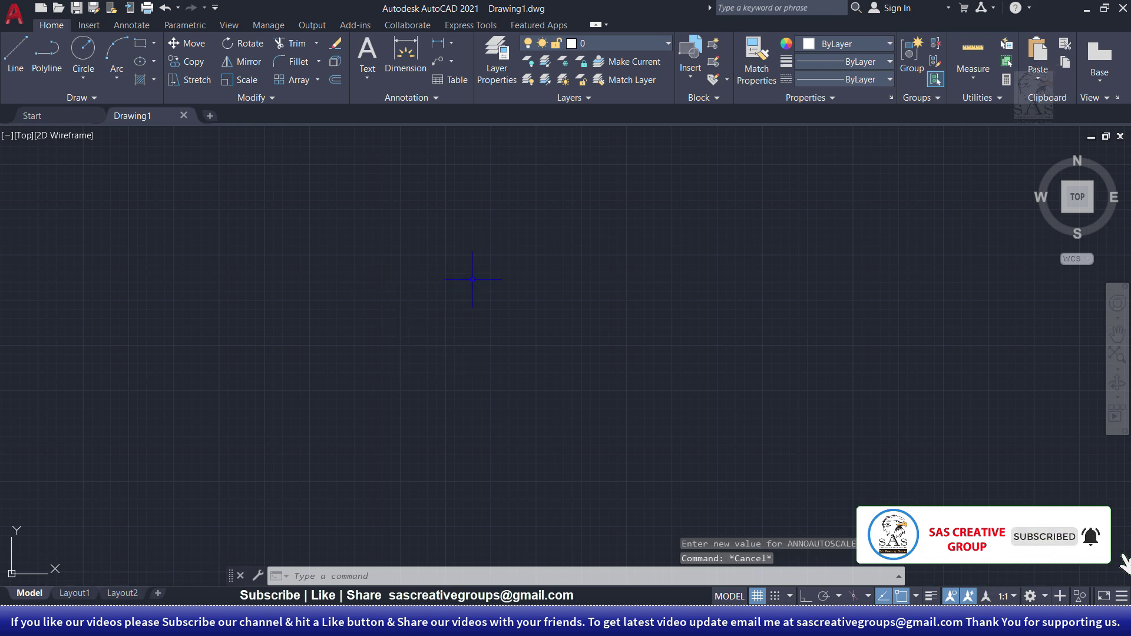
text(RAY)
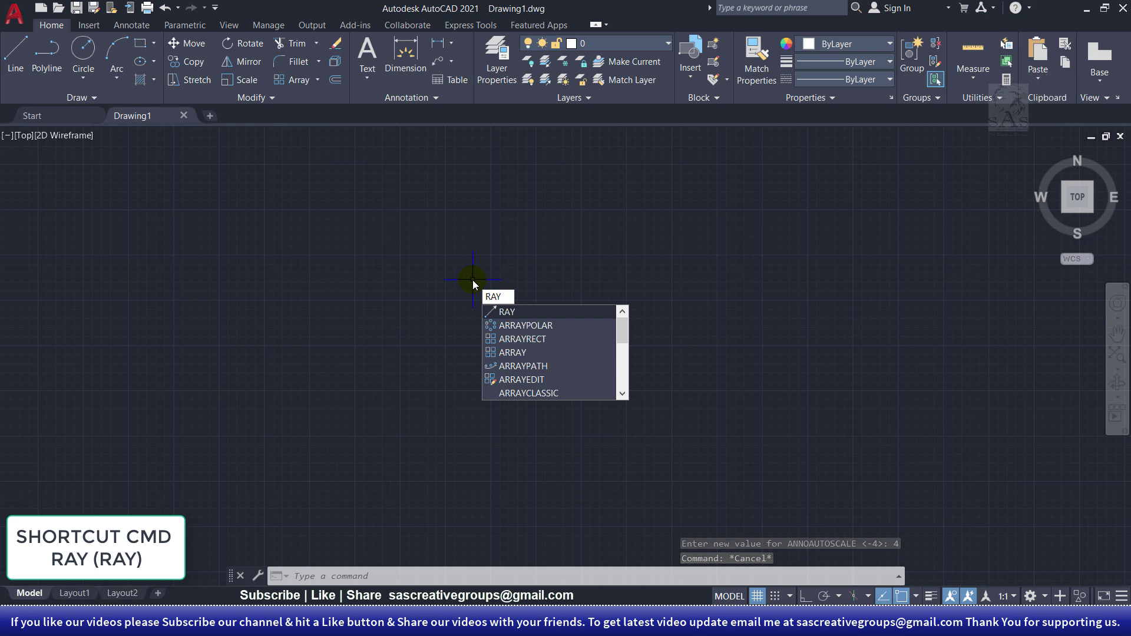
mouse_move(508, 312)
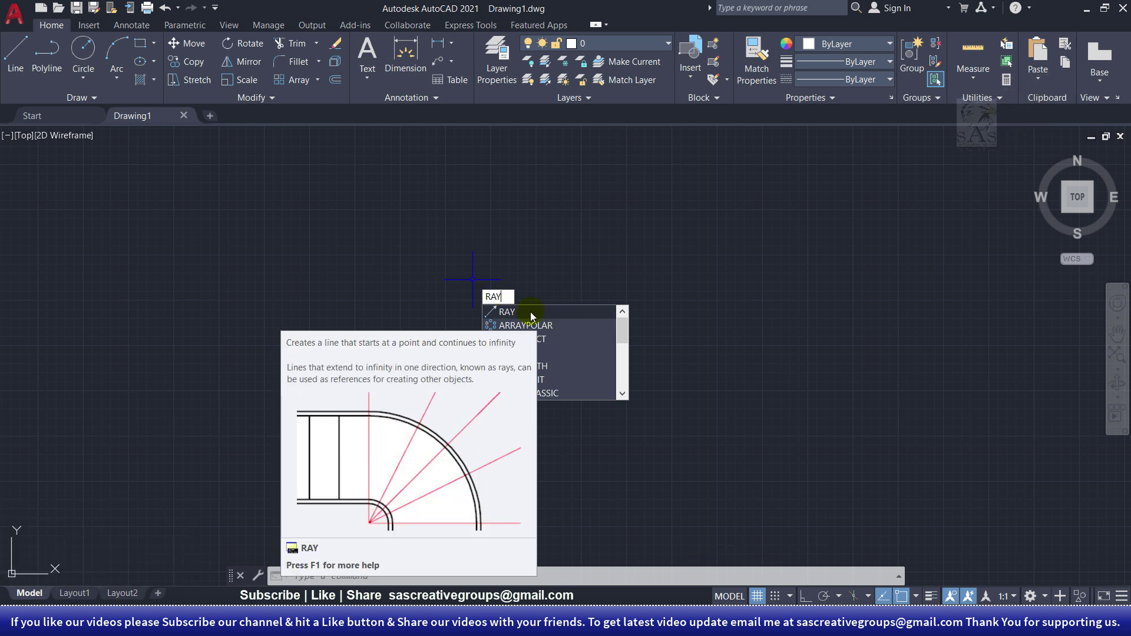
Cancel the typed RAY entry so no command is active
key(Escape)
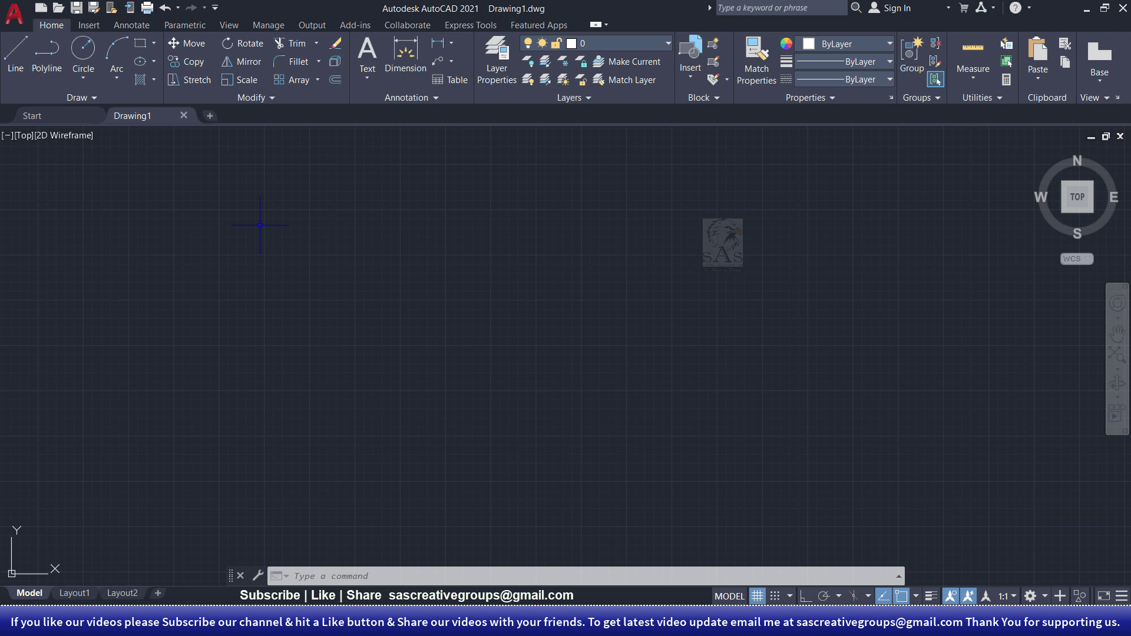
Draw three XLINEs through one shared point at about 9°, 349° and a steeper angle
text(X)
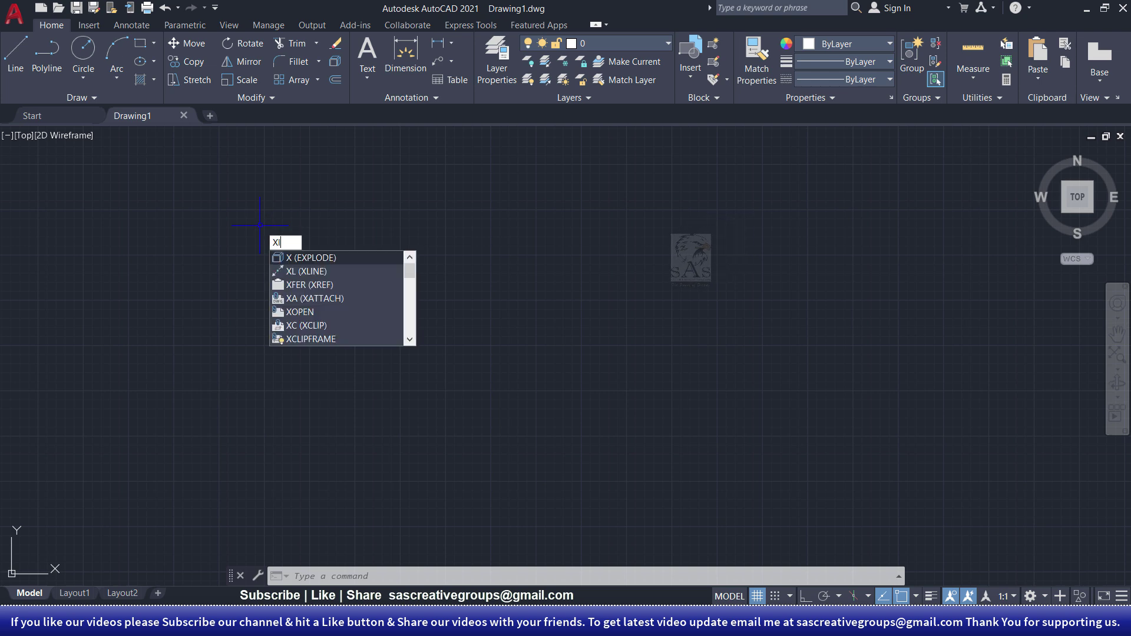
text(L)
key(Return)
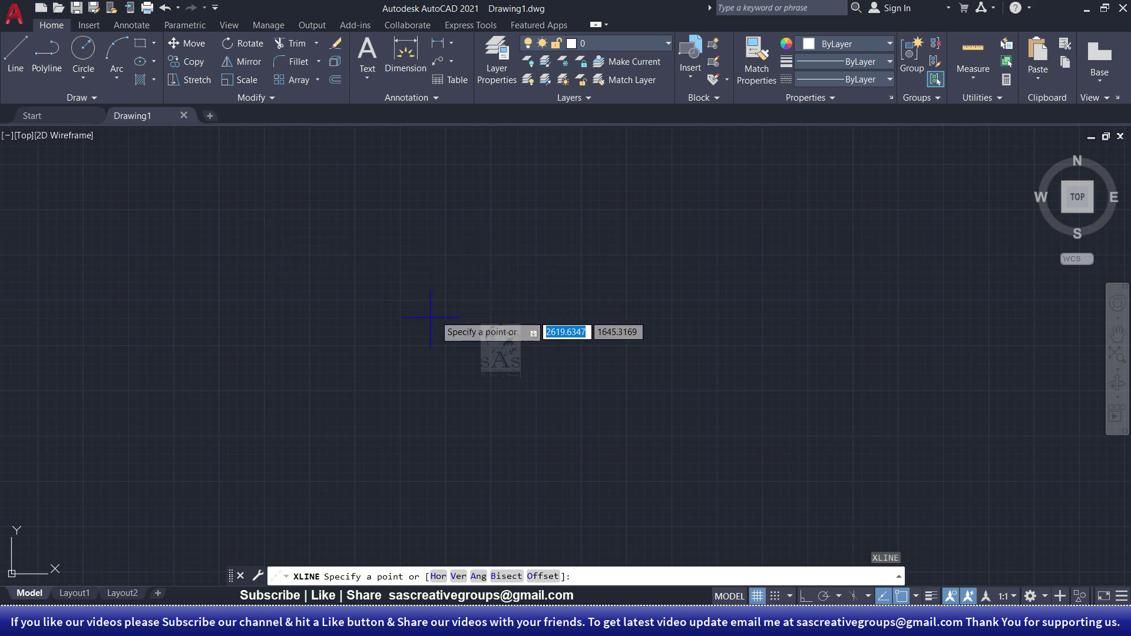
click(331, 310)
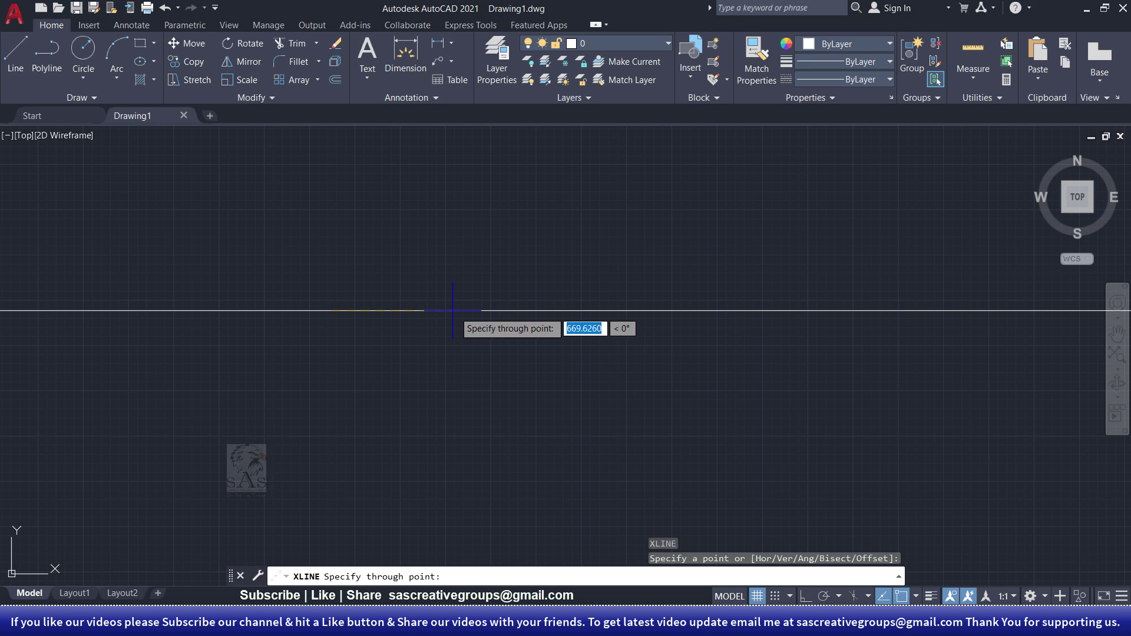
click(494, 286)
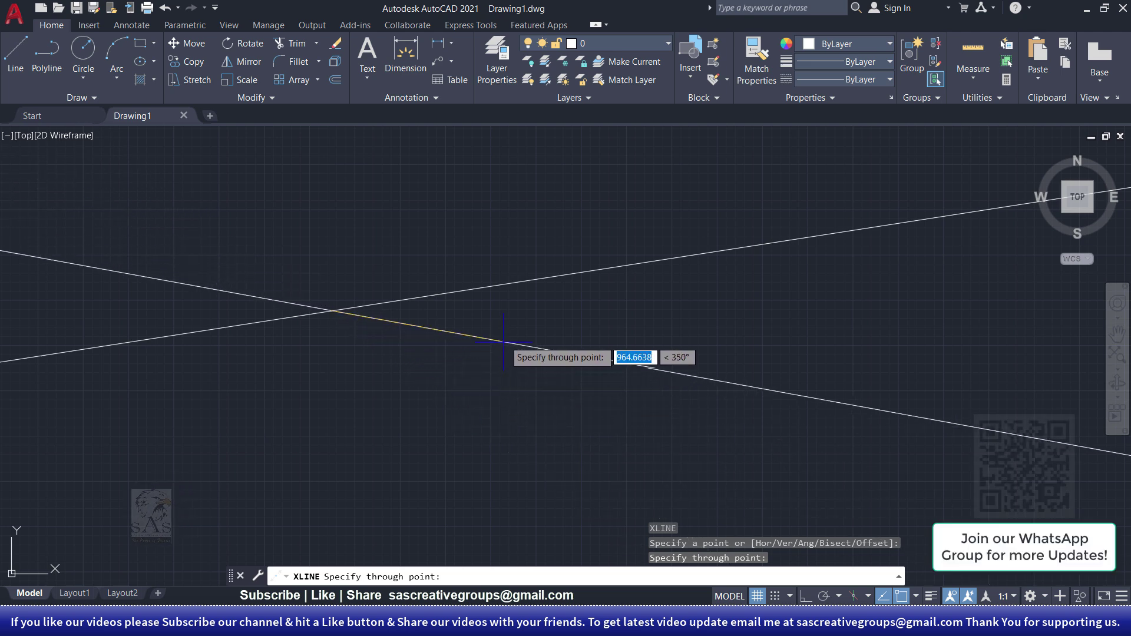
click(533, 350)
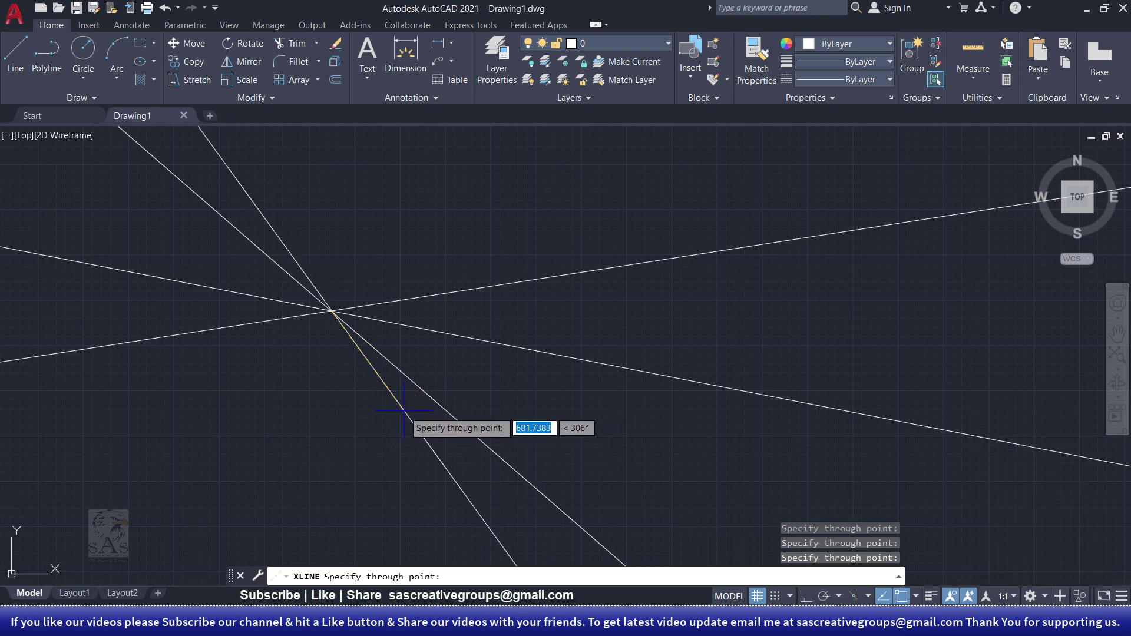
click(412, 381)
key(Return)
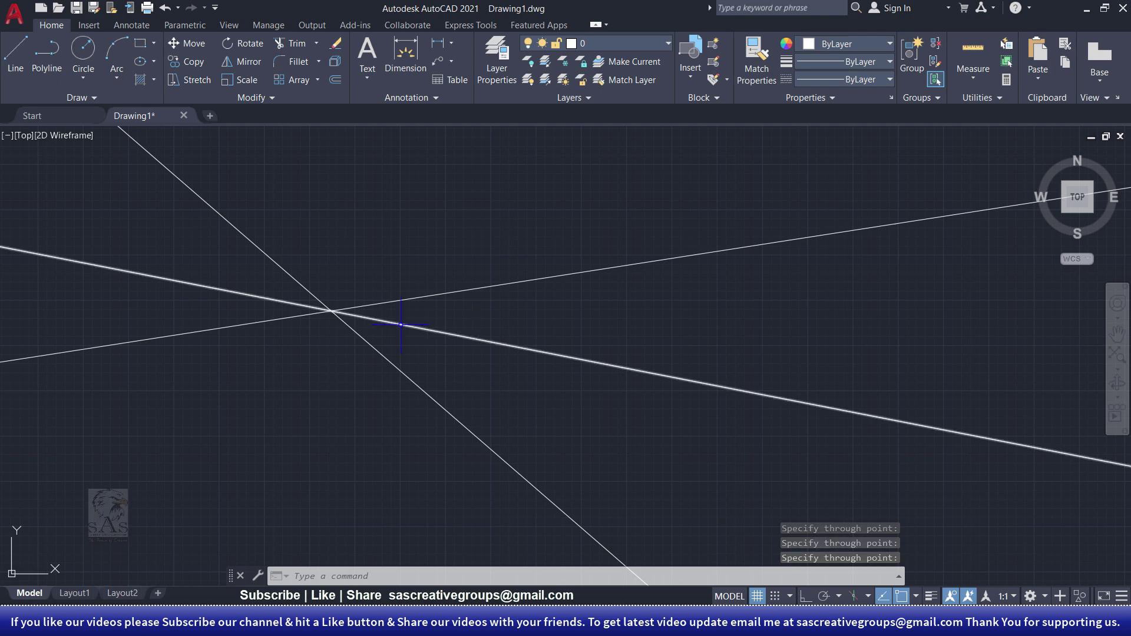
Crossing-select the three intersecting construction lines and delete them
scroll(412, 323, down, 1)
scroll(406, 324, down, 1)
scroll(402, 324, down, 1)
scroll(413, 324, down, 1)
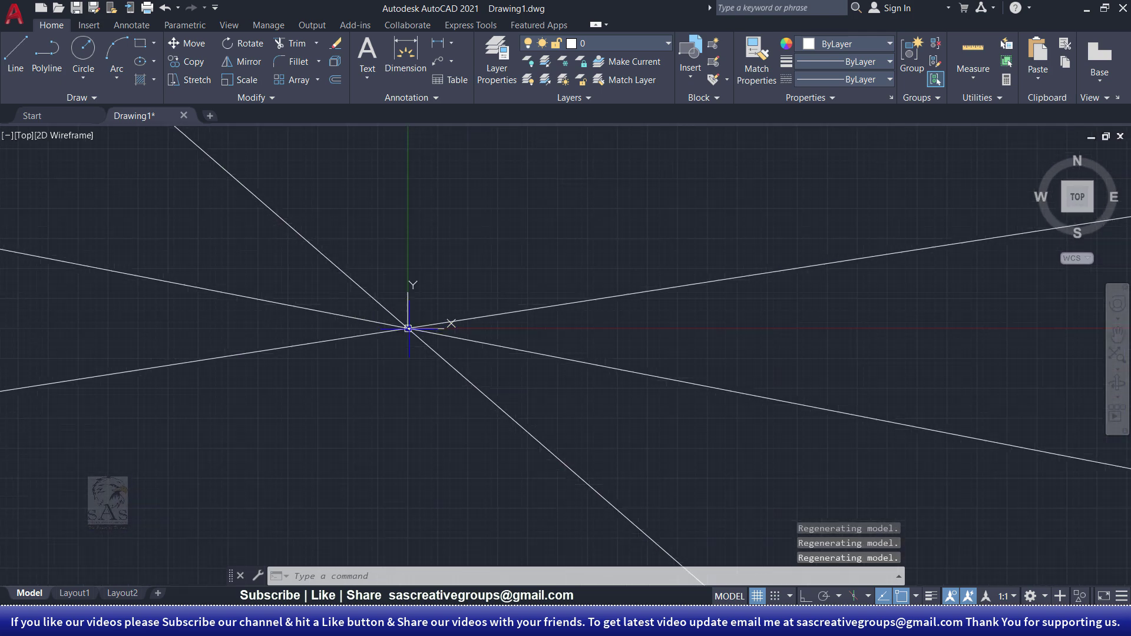
scroll(459, 326, down, 1)
scroll(489, 327, down, 1)
scroll(513, 330, down, 1)
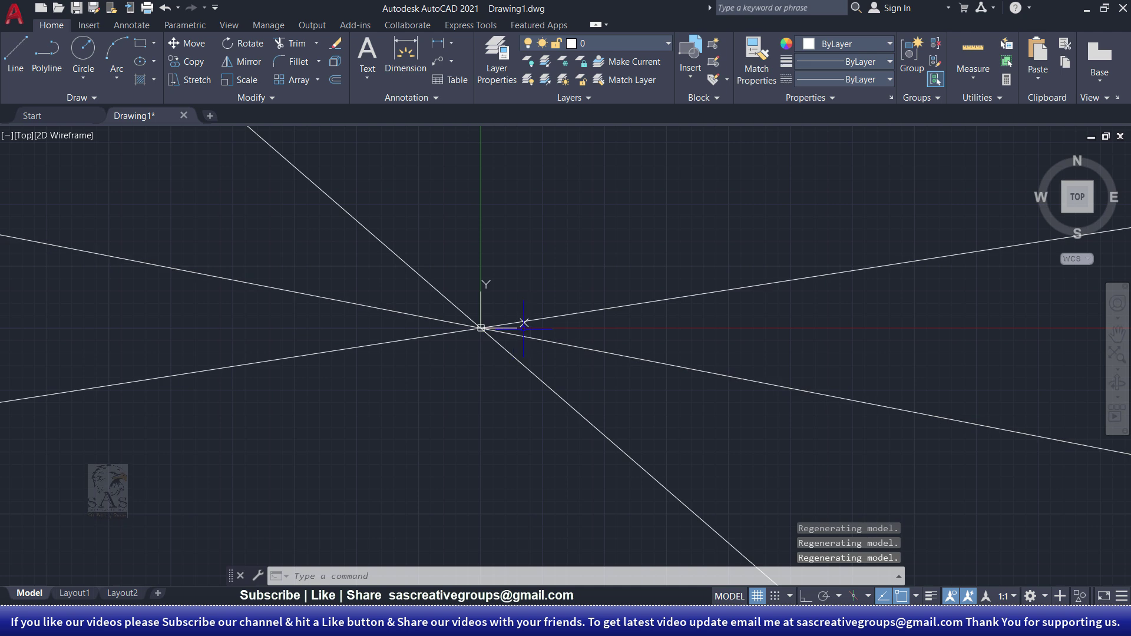
scroll(765, 341, up, 3)
scroll(825, 353, down, 3)
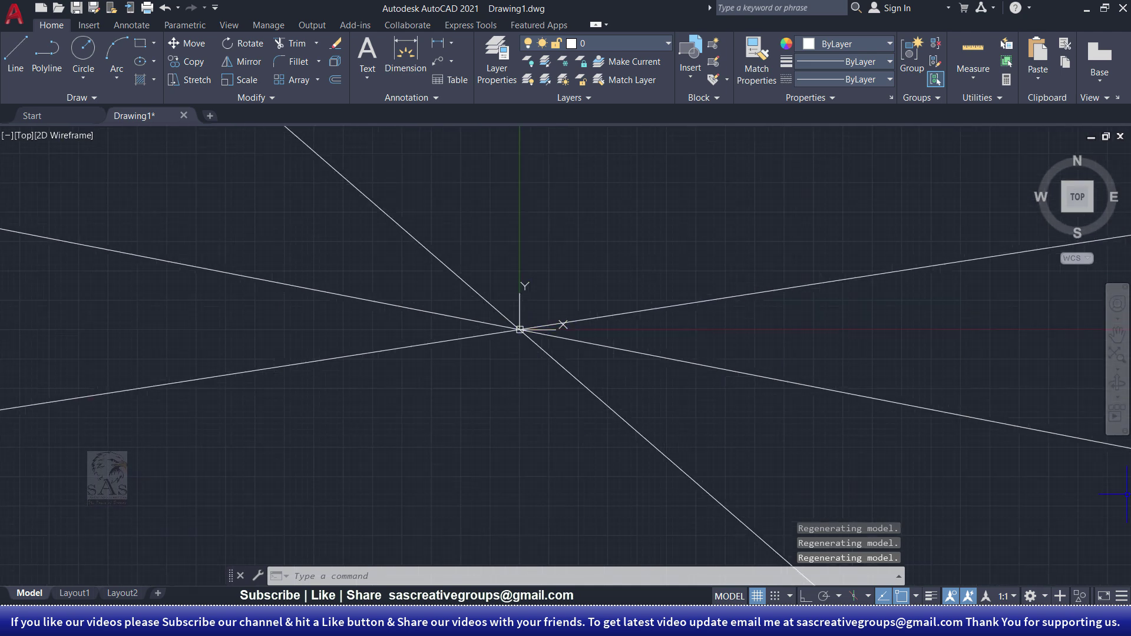
middle_drag(487, 397, 510, 232)
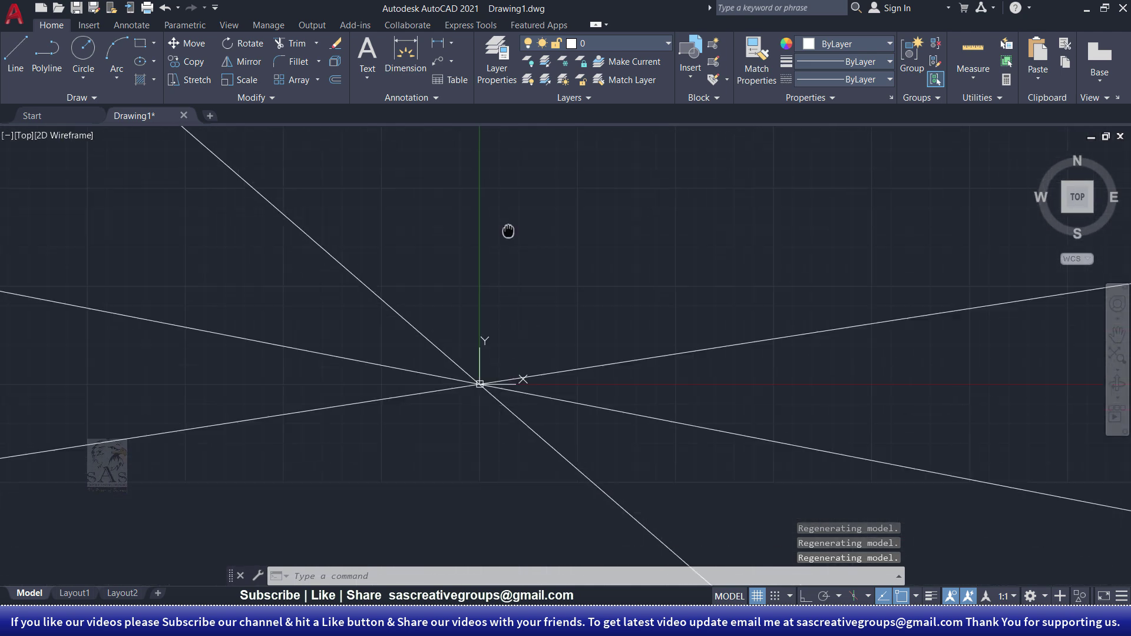
scroll(496, 263, up, 2)
scroll(496, 263, up, 2)
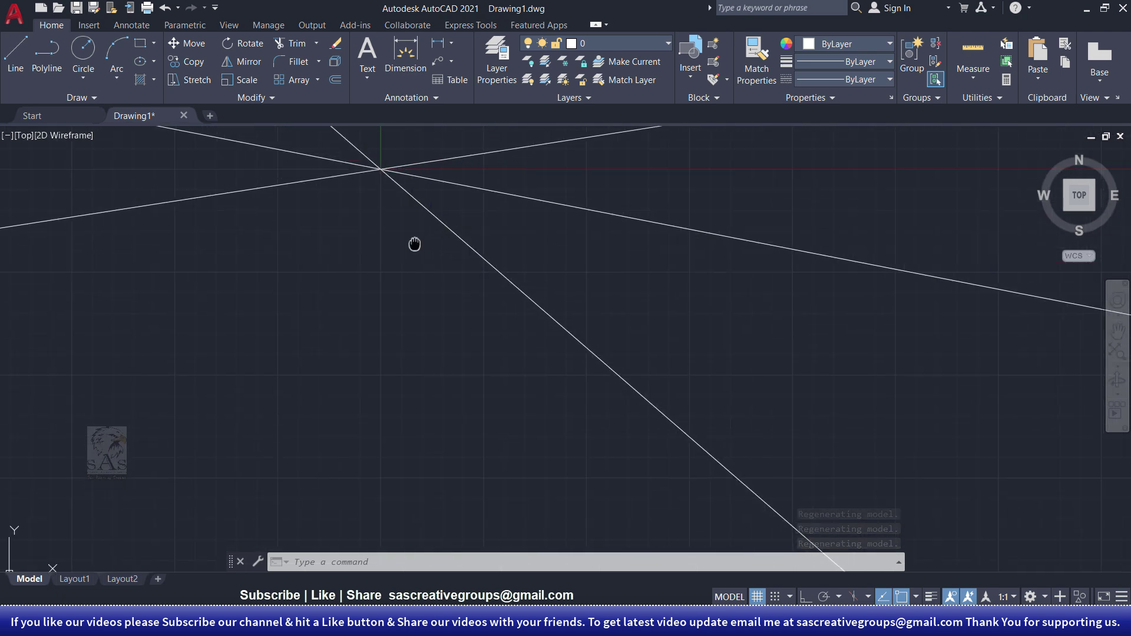
click(475, 328)
key(Escape)
key(Escape)
mouse_move(412, 245)
middle_down()
mouse_move(476, 329)
mouse_move(393, 386)
middle_up()
scroll(475, 328, down, 1)
click(551, 274)
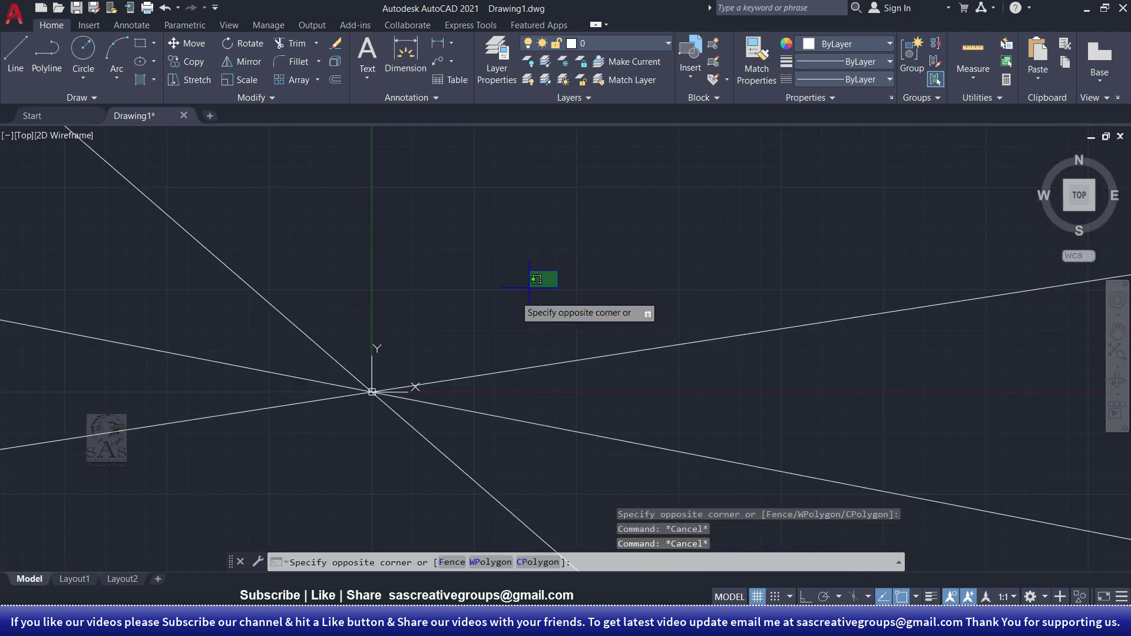
click(115, 526)
key(Delete)
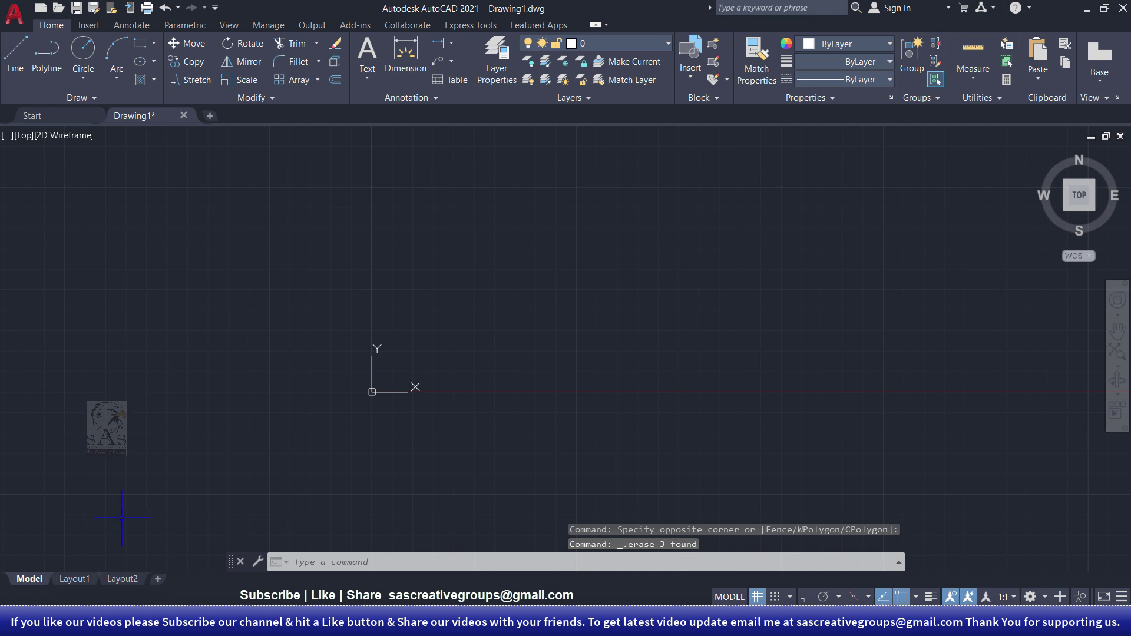
With Ortho on, draw a vertical and a horizontal construction line through one point
click(72, 101)
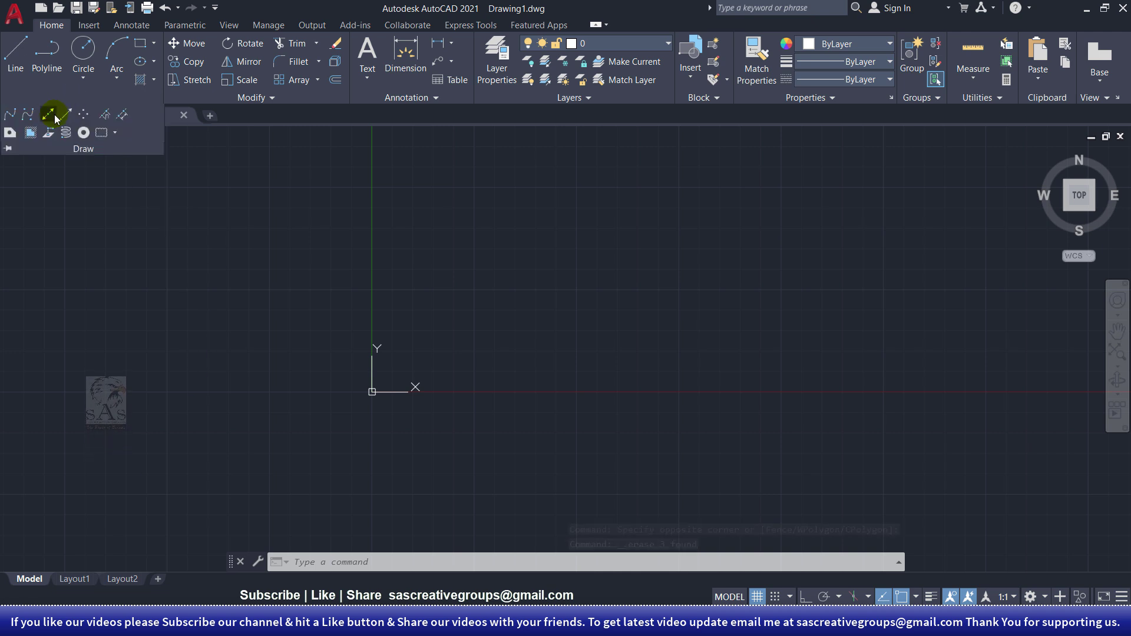
click(53, 116)
middle_drag(517, 234, 363, 321)
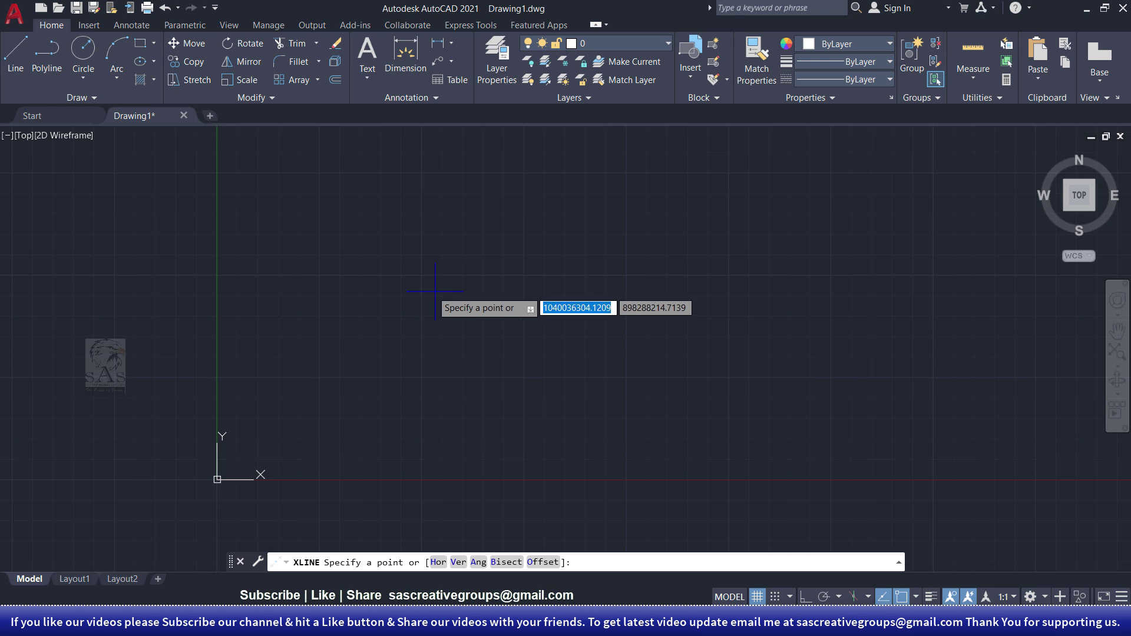
click(805, 597)
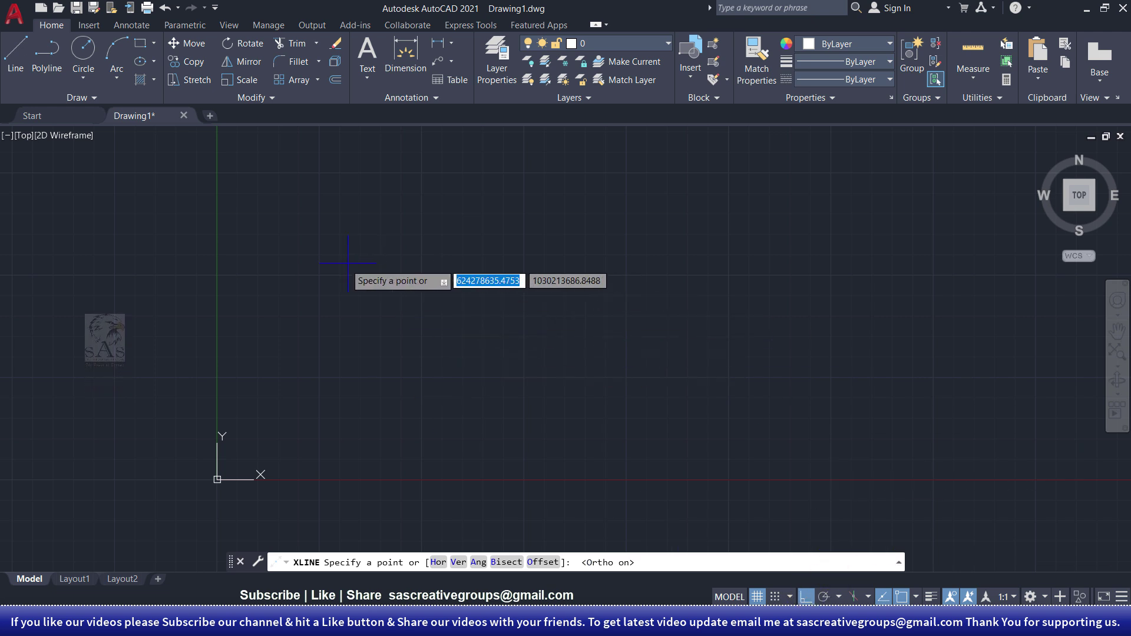
click(322, 270)
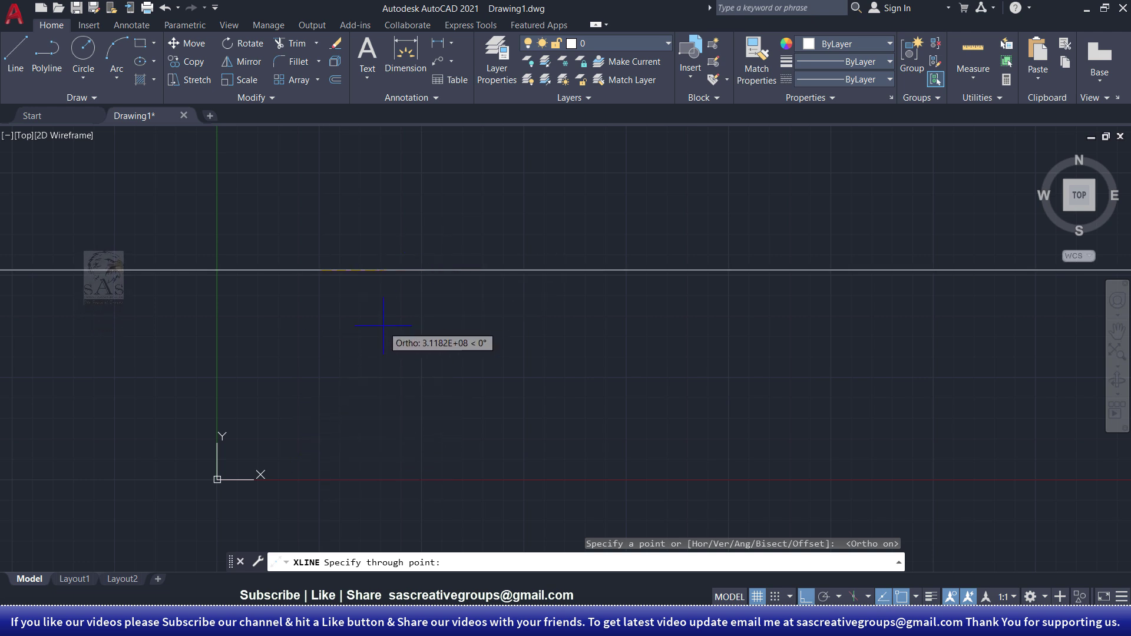
click(323, 376)
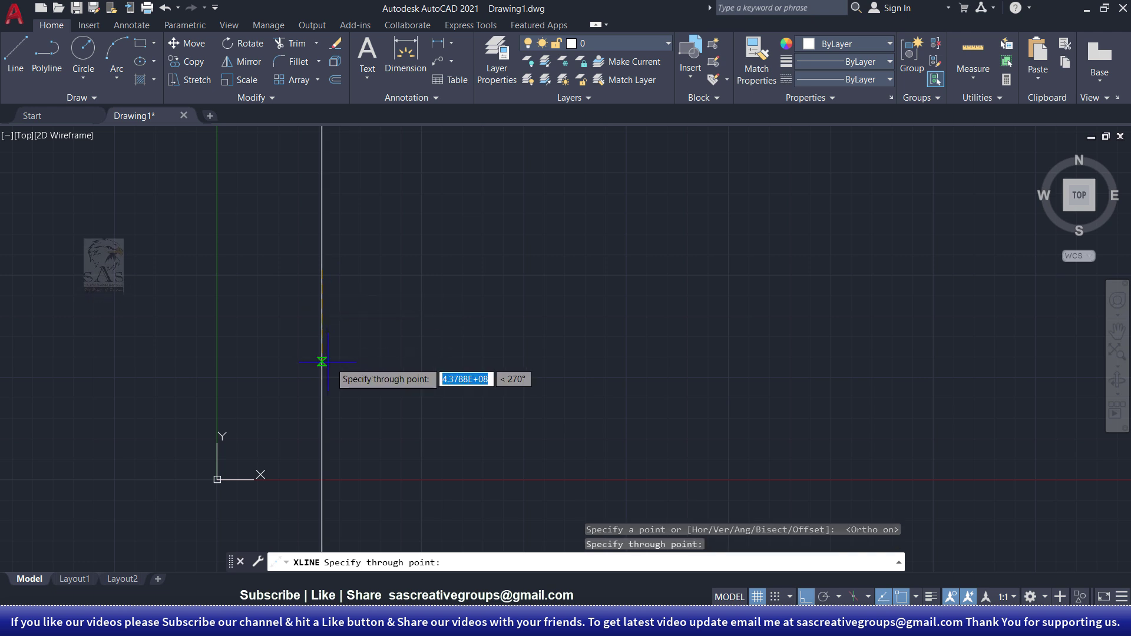
click(624, 253)
key(Return)
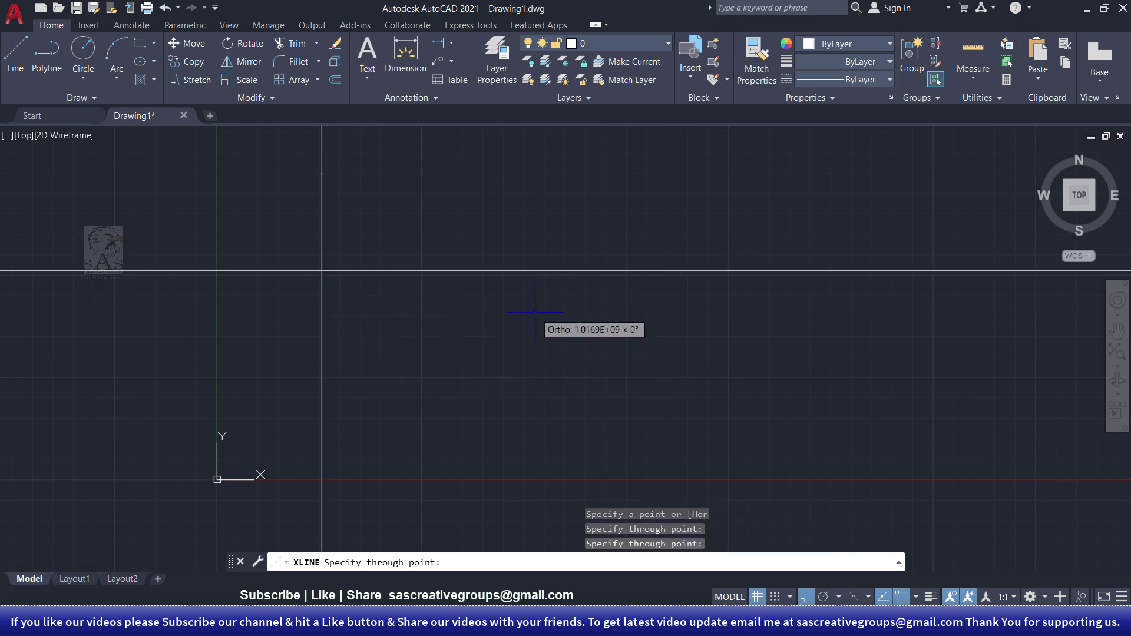
Crossing-select both construction lines and delete them
middle_drag(418, 334, 381, 391)
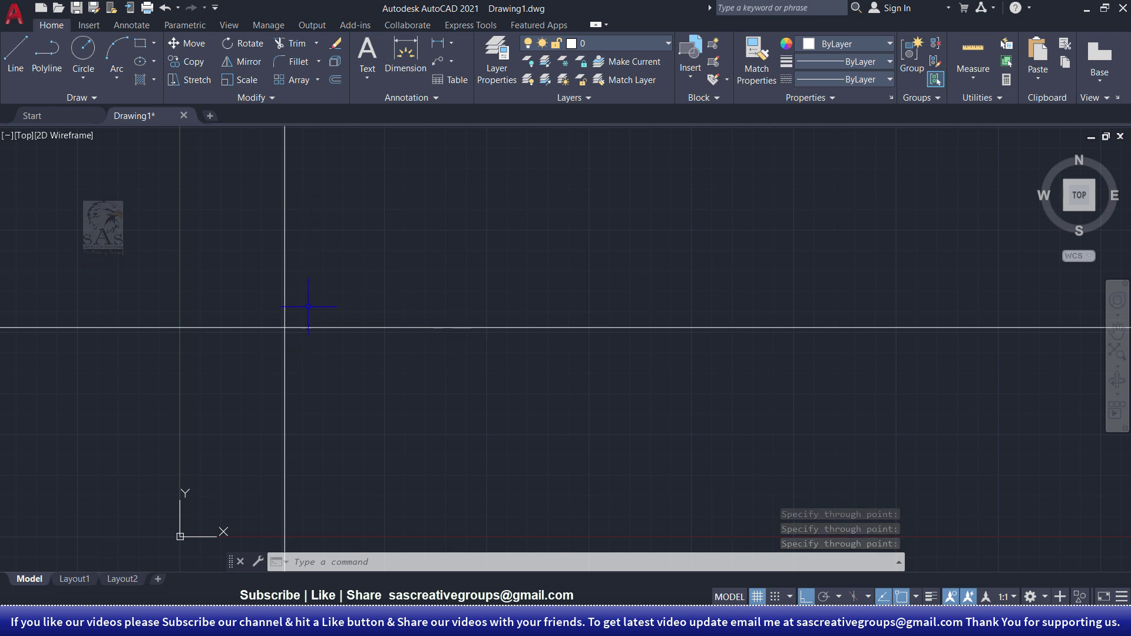
drag(365, 267, 175, 368)
key(Delete)
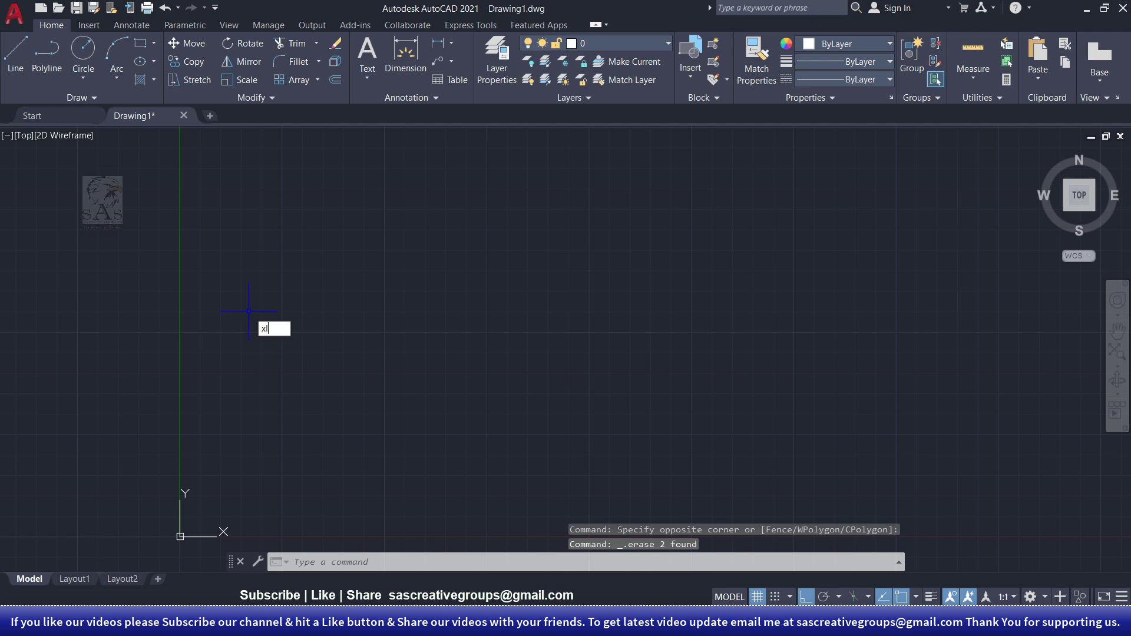
Using XLINE's Hor option, place six parallel horizontal construction lines at varied heights
key(Return)
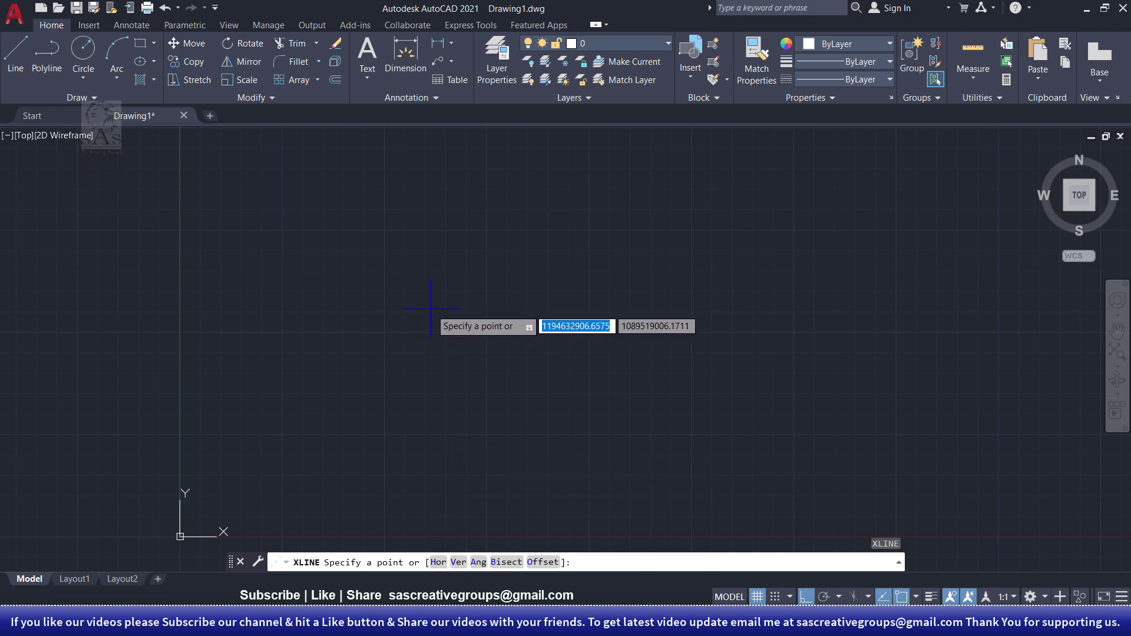
click(438, 562)
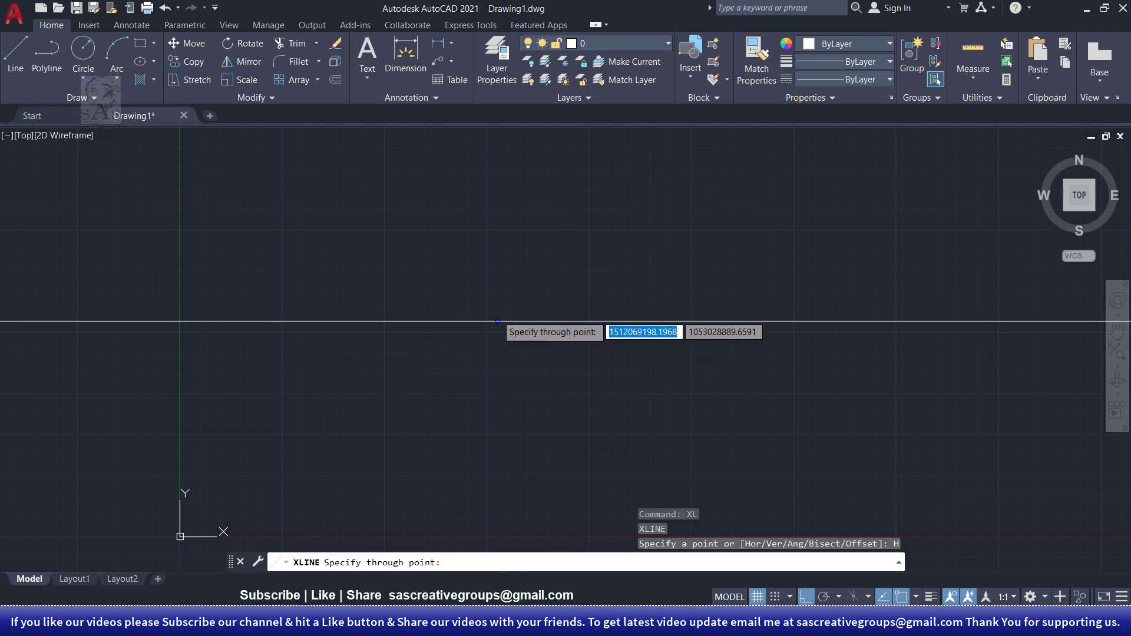
click(398, 344)
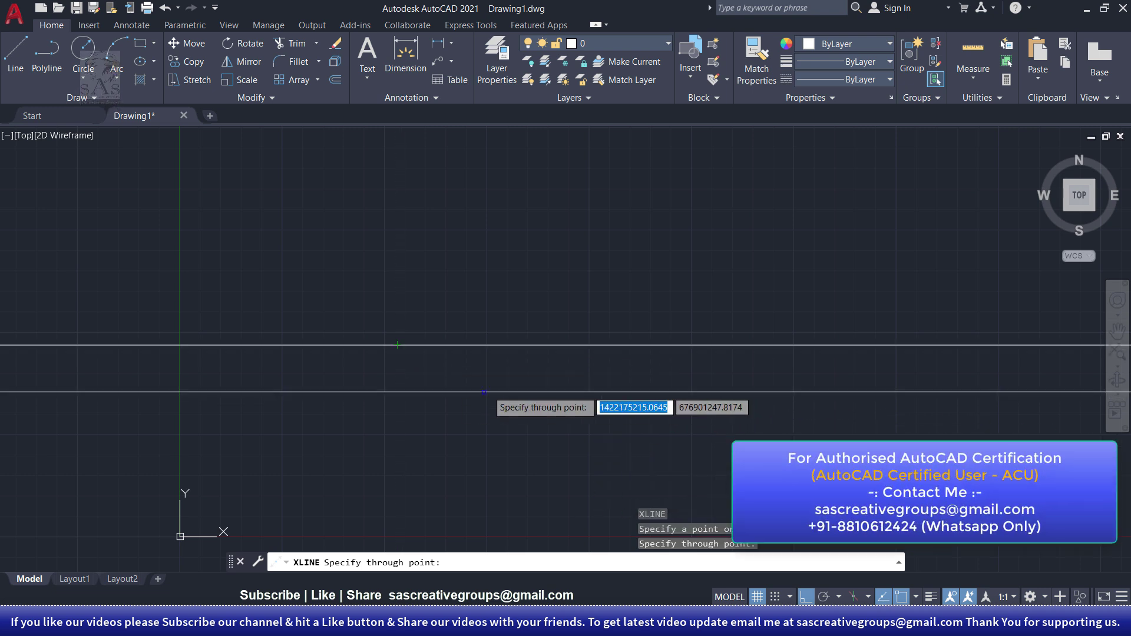
click(471, 277)
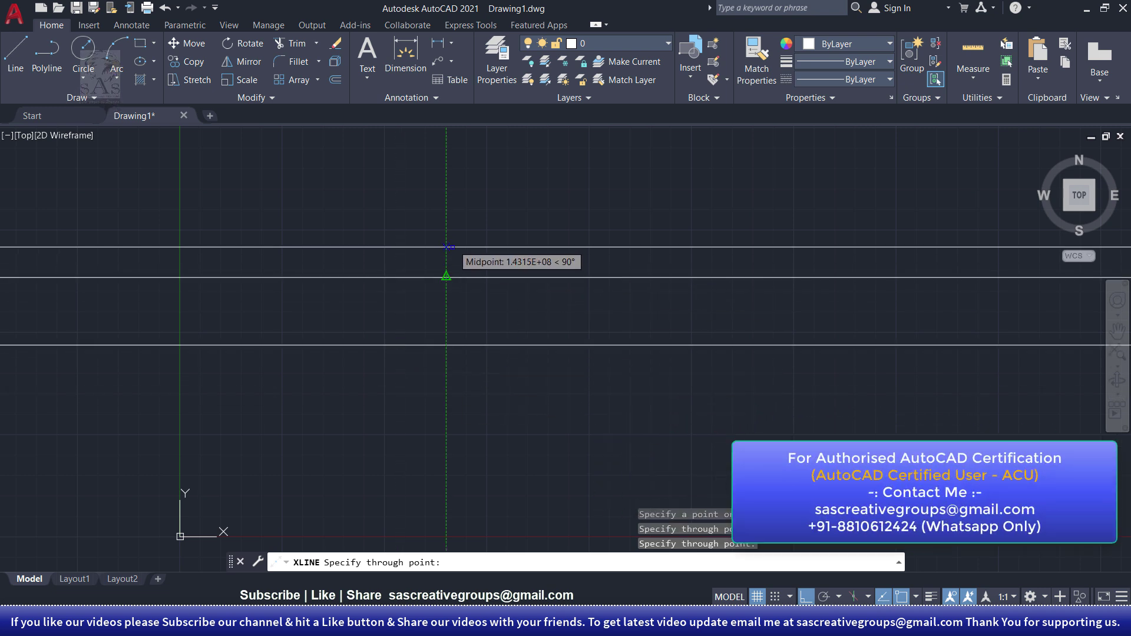
click(466, 210)
click(493, 155)
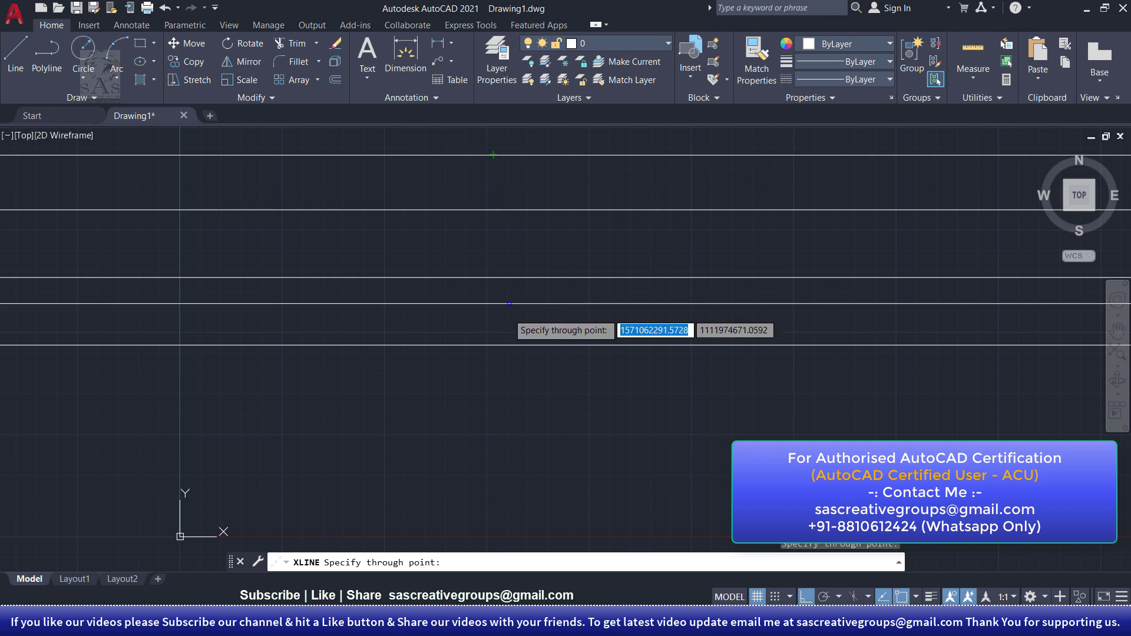
click(510, 409)
click(475, 476)
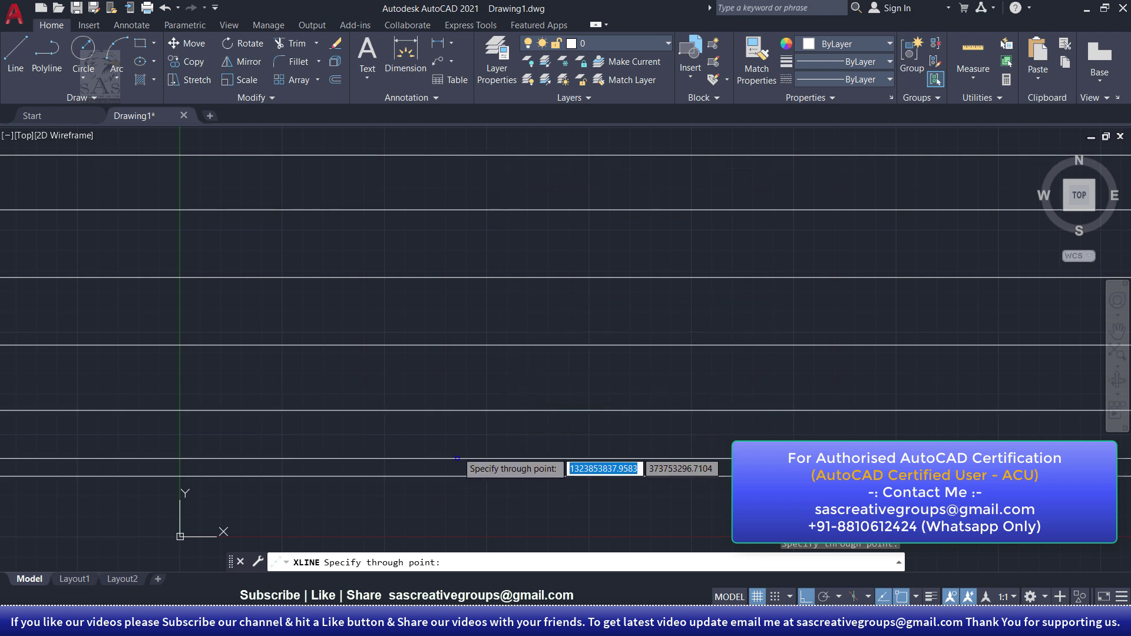
click(410, 328)
key(Return)
text(XLINE)
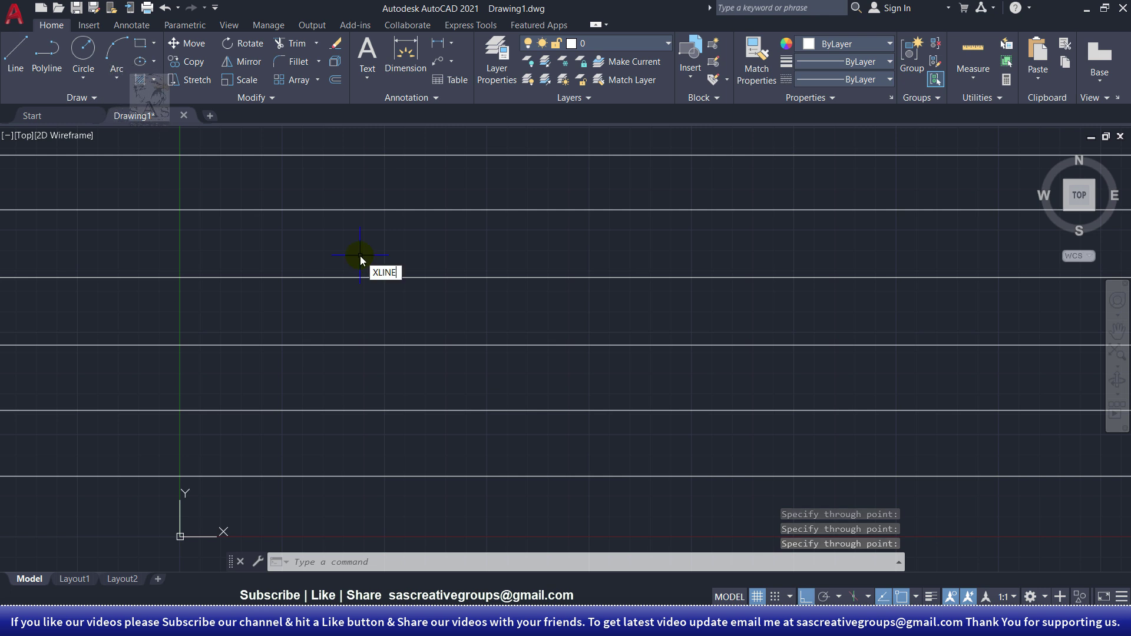
key(Return)
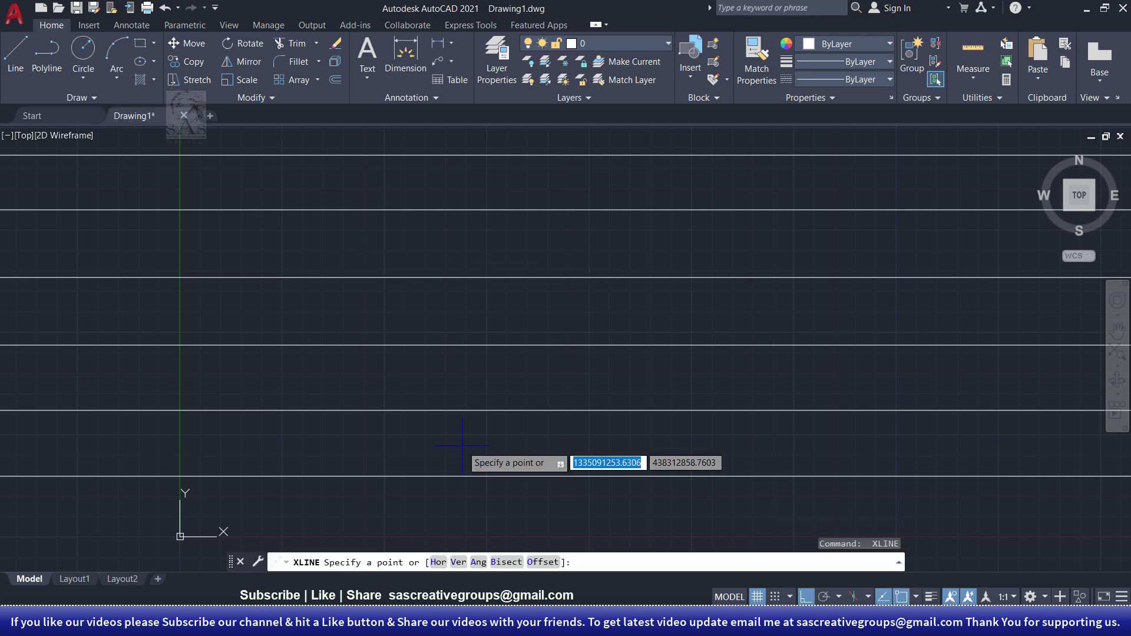
Using the Ver option, place seven vertical construction lines across the horizontal ones
click(459, 564)
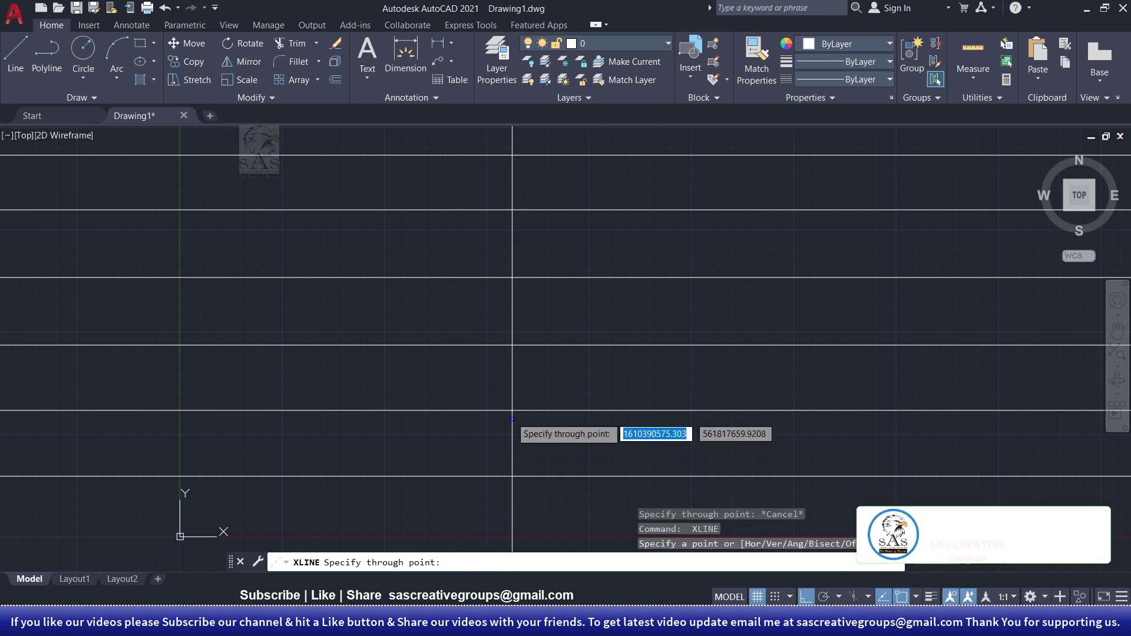
click(237, 307)
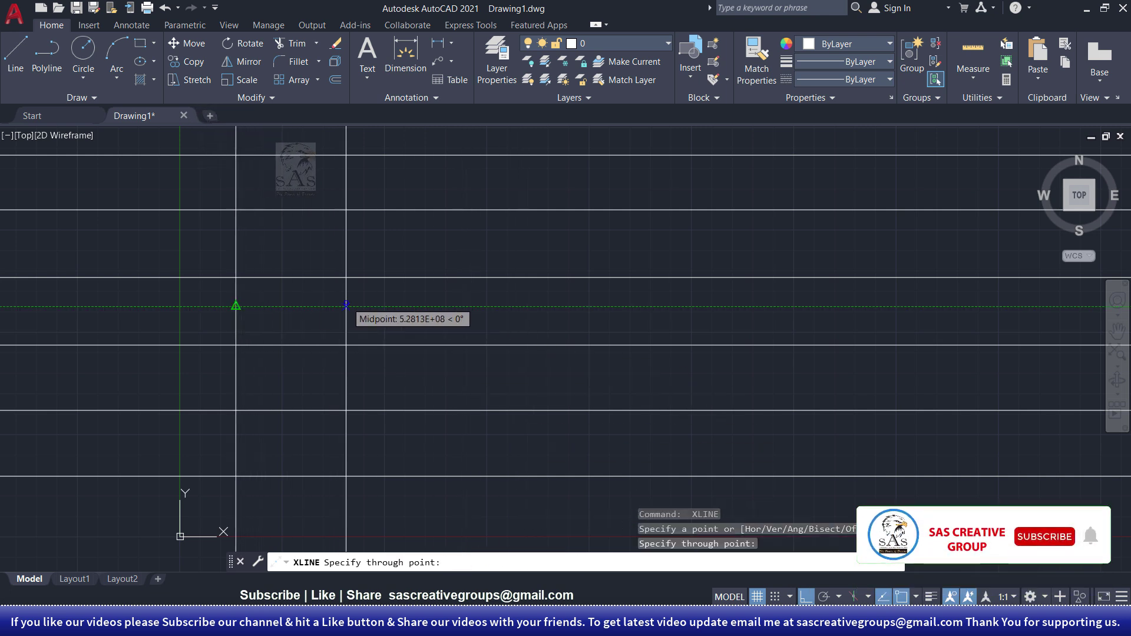
click(340, 306)
click(474, 305)
click(636, 318)
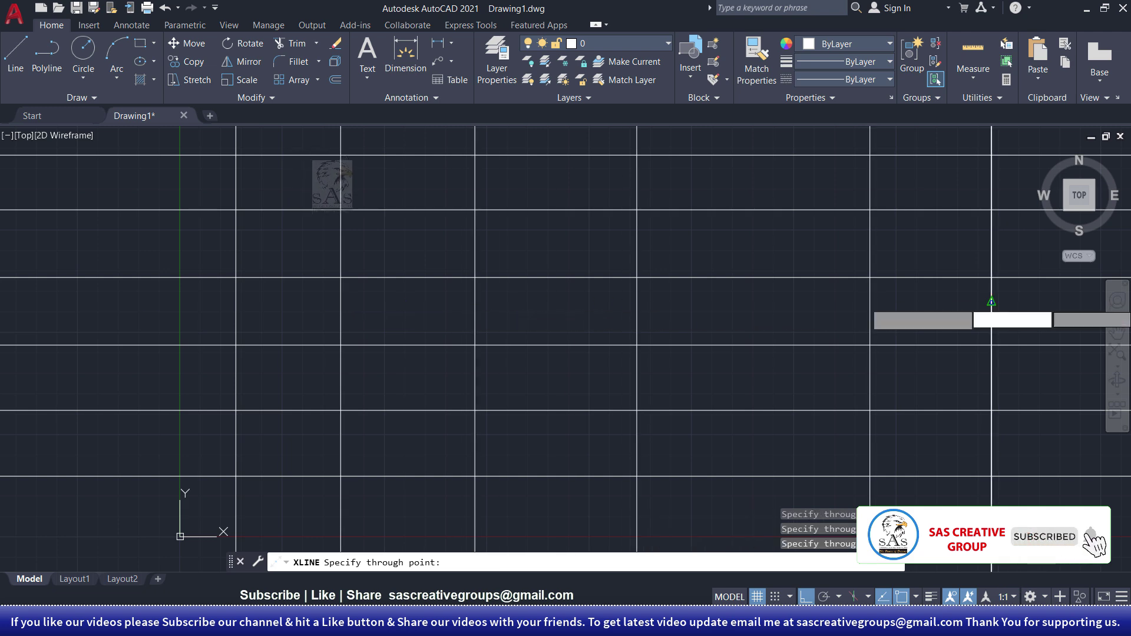
click(870, 312)
click(748, 329)
click(991, 303)
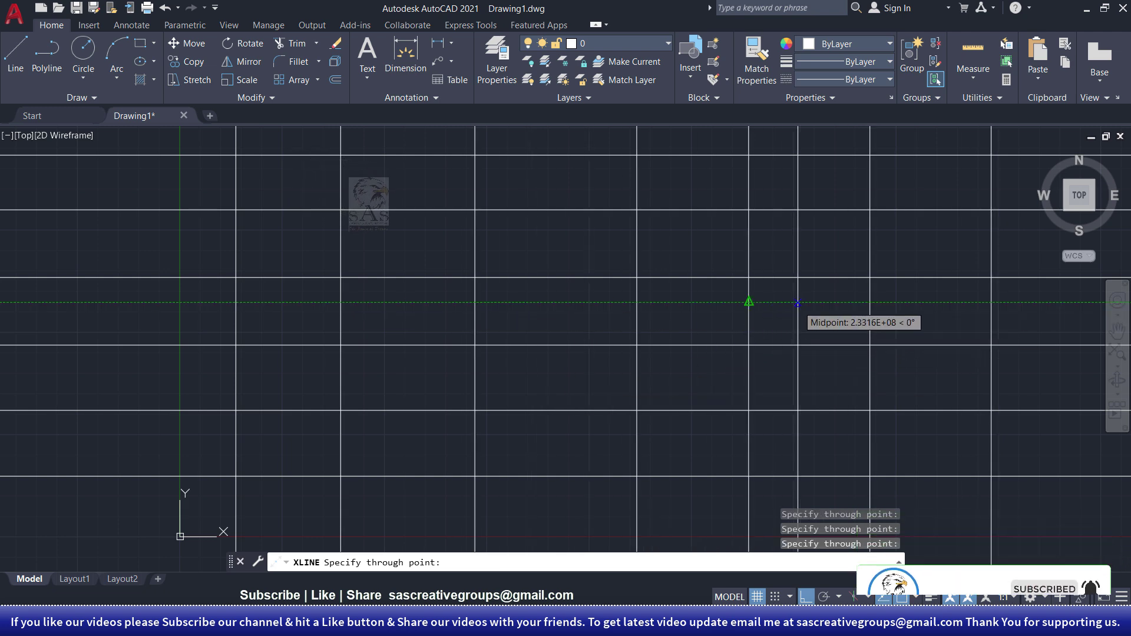
key(Return)
Undo the last action and nudge the grid slightly upward in view
key(ctrl+z)
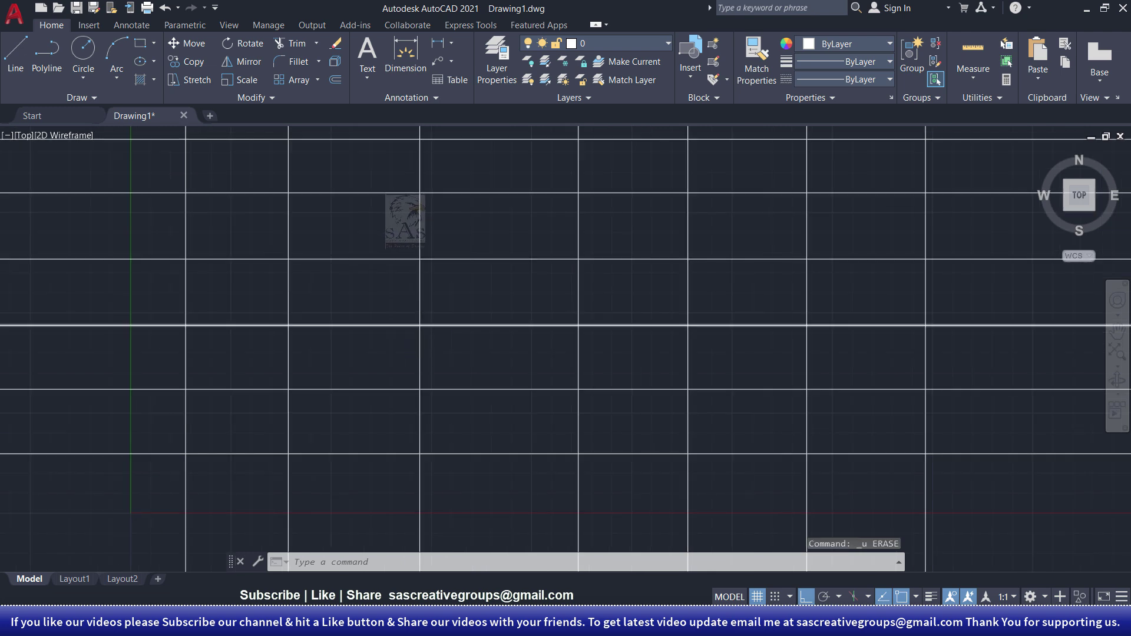
key(ctrl+z)
key(ctrl+z)
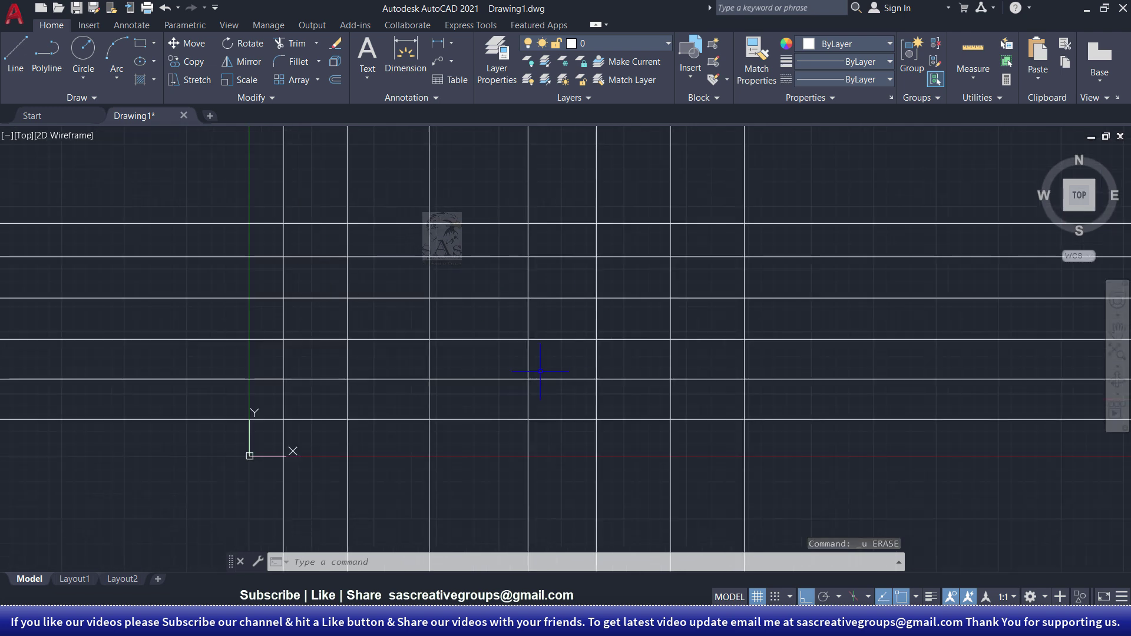
middle_drag(593, 293, 602, 273)
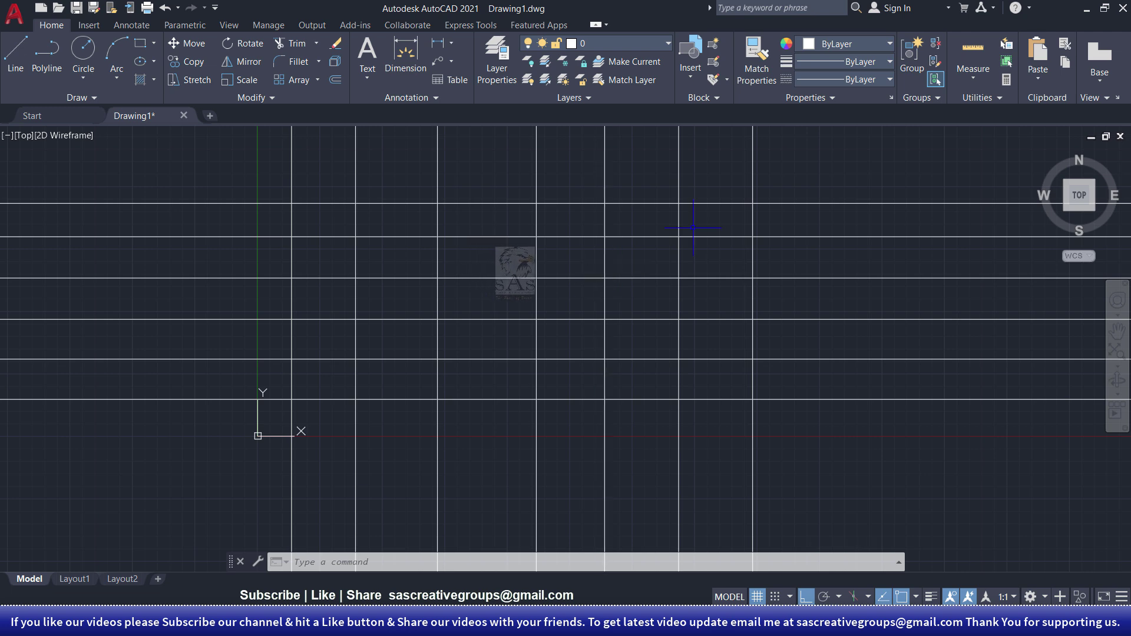
Crossing-select all 13 grid construction lines and delete them
click(852, 135)
click(198, 467)
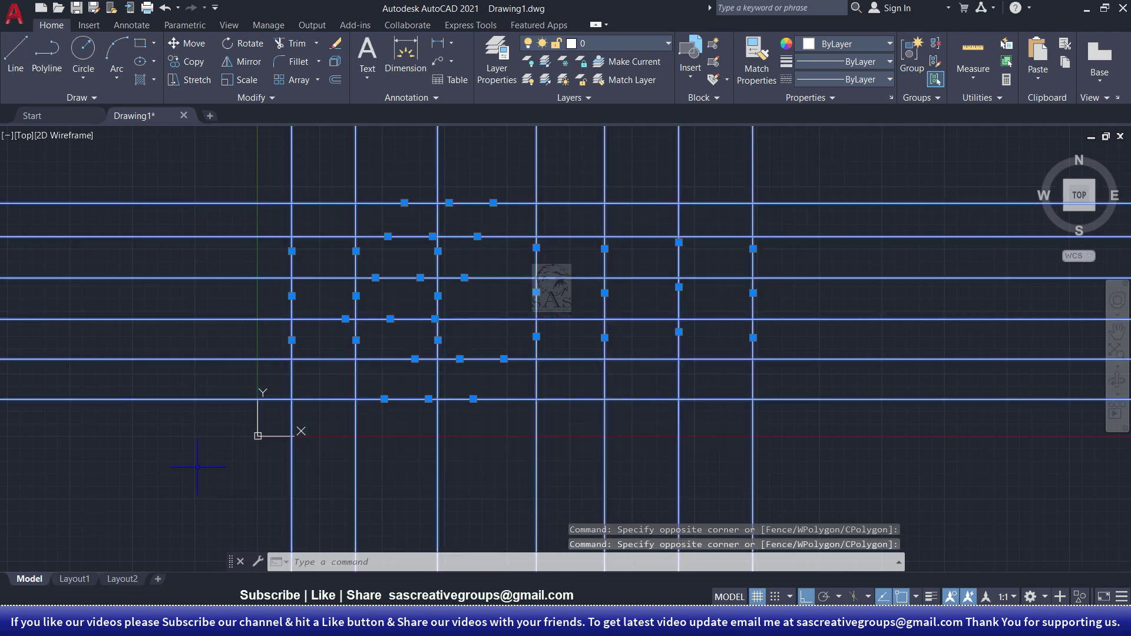
key(Delete)
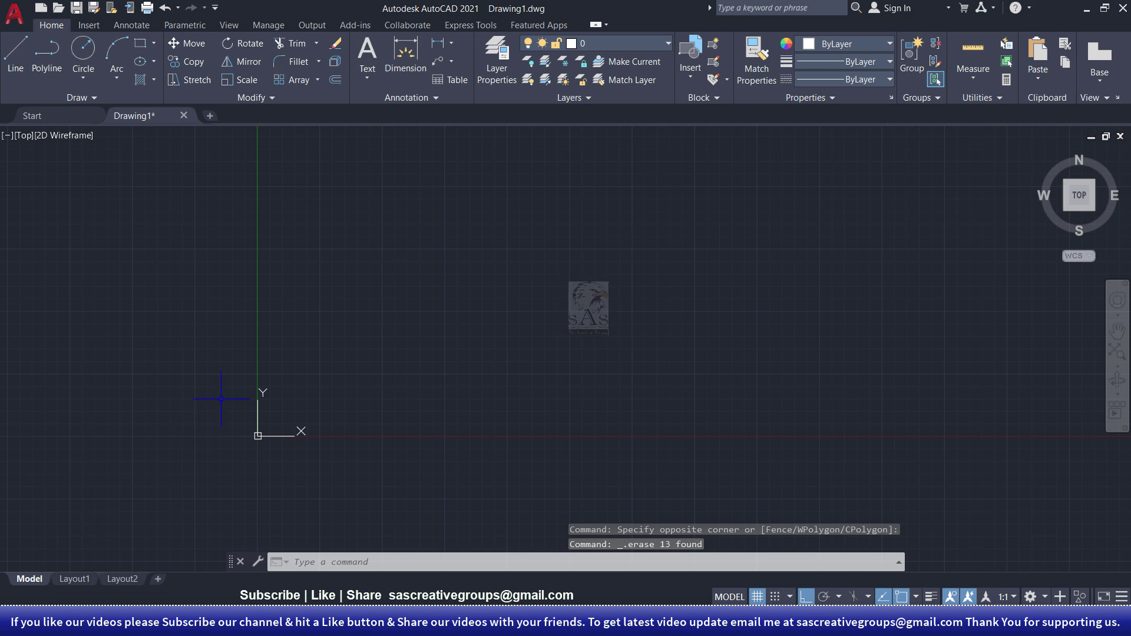
Restart XLINE and choose the Ang option with a 30° angle
text(Xl)
key(Return)
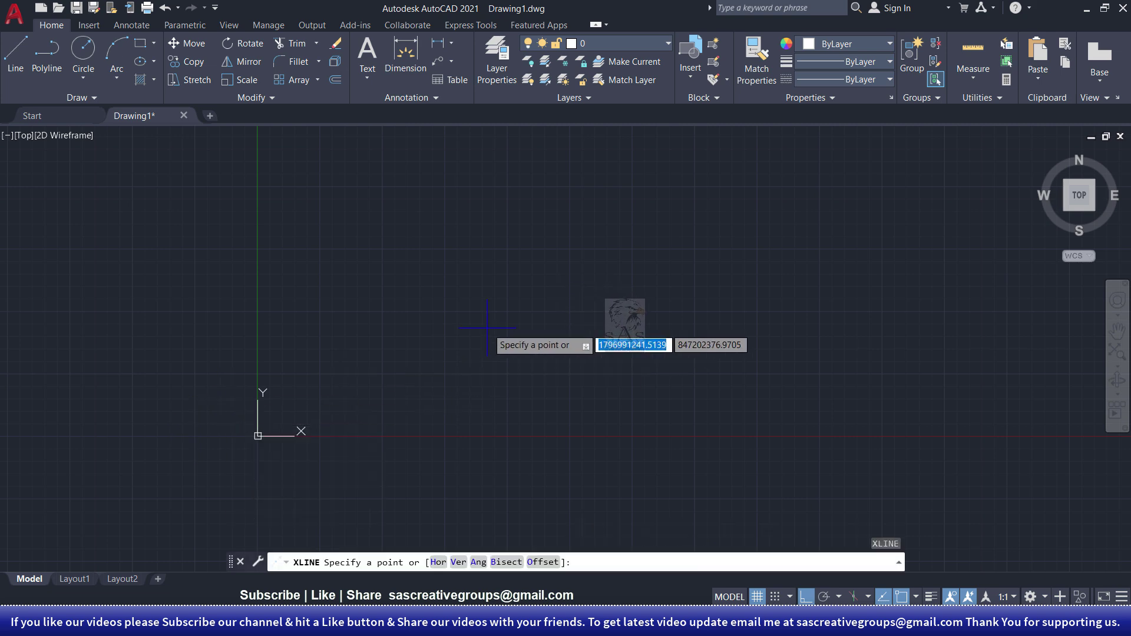
middle_drag(492, 328, 375, 459)
middle_drag(467, 412, 468, 558)
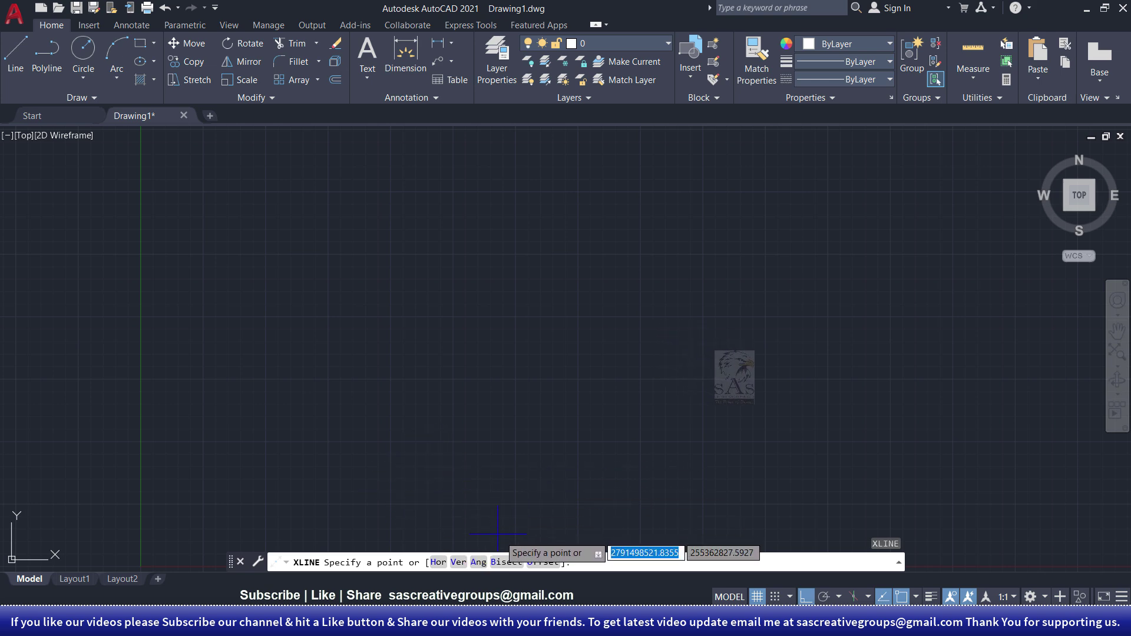
click(478, 562)
text(30)
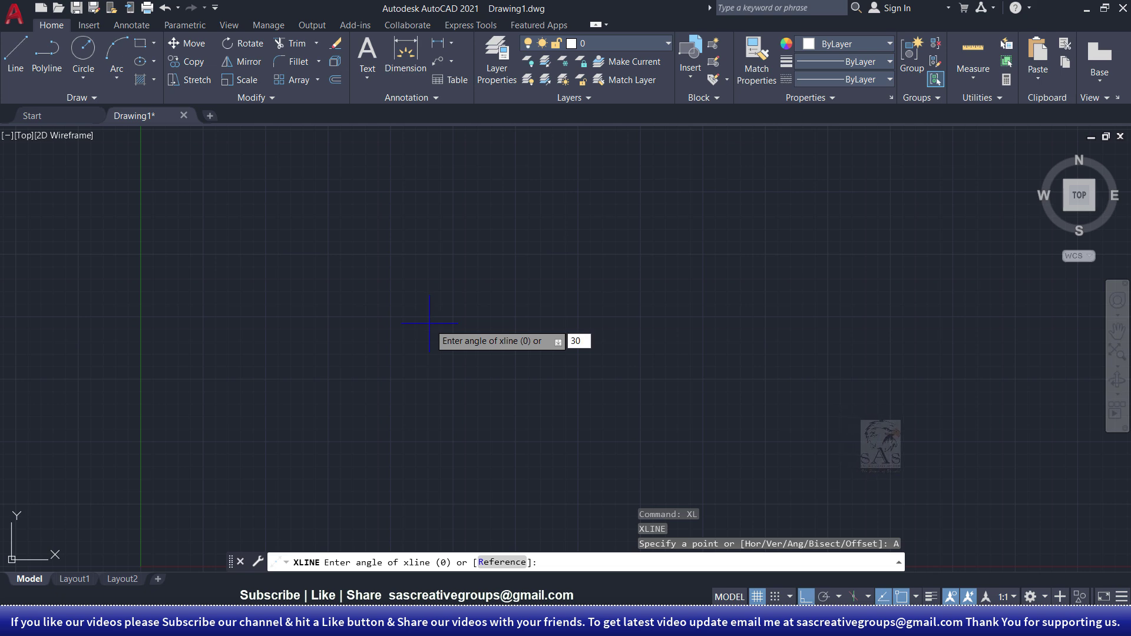
Place five parallel construction lines at 30°
key(Return)
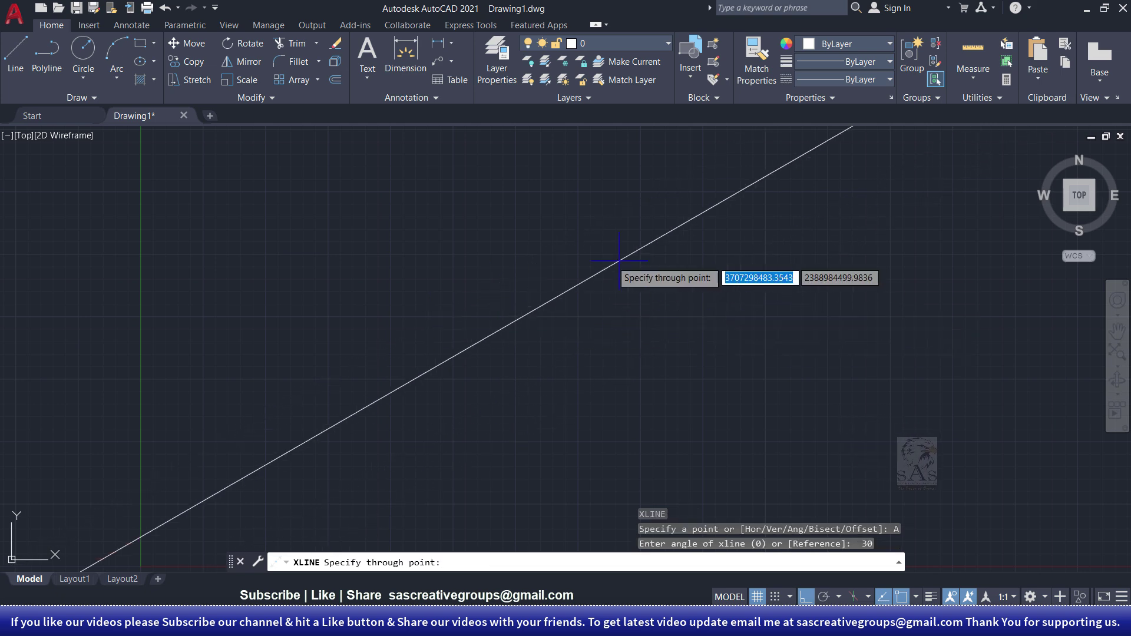
click(526, 332)
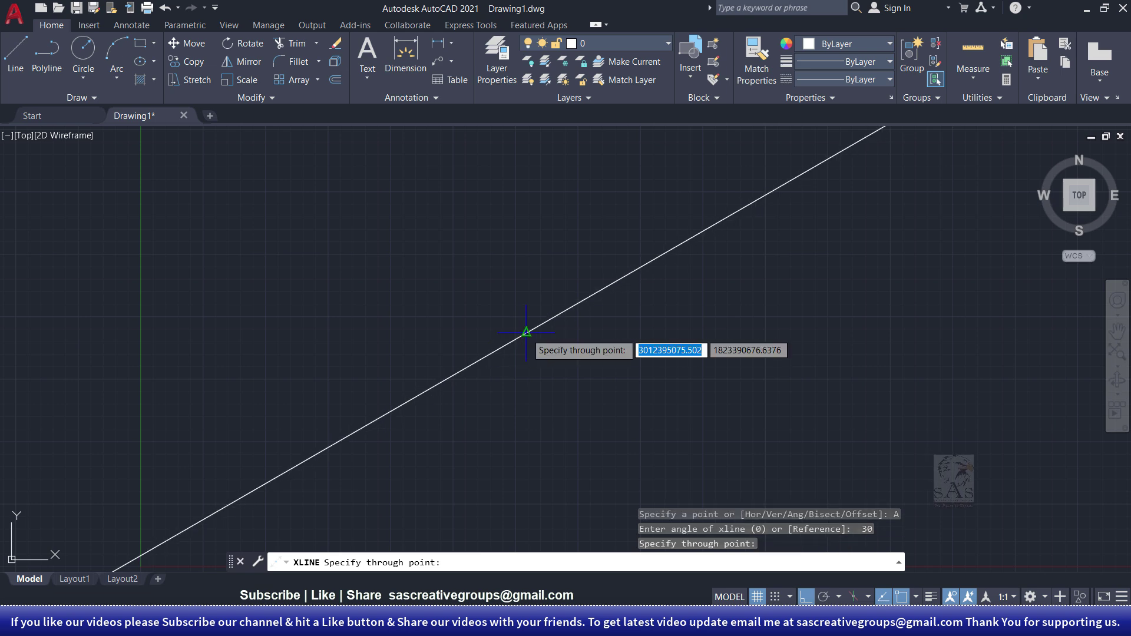
click(459, 288)
click(380, 246)
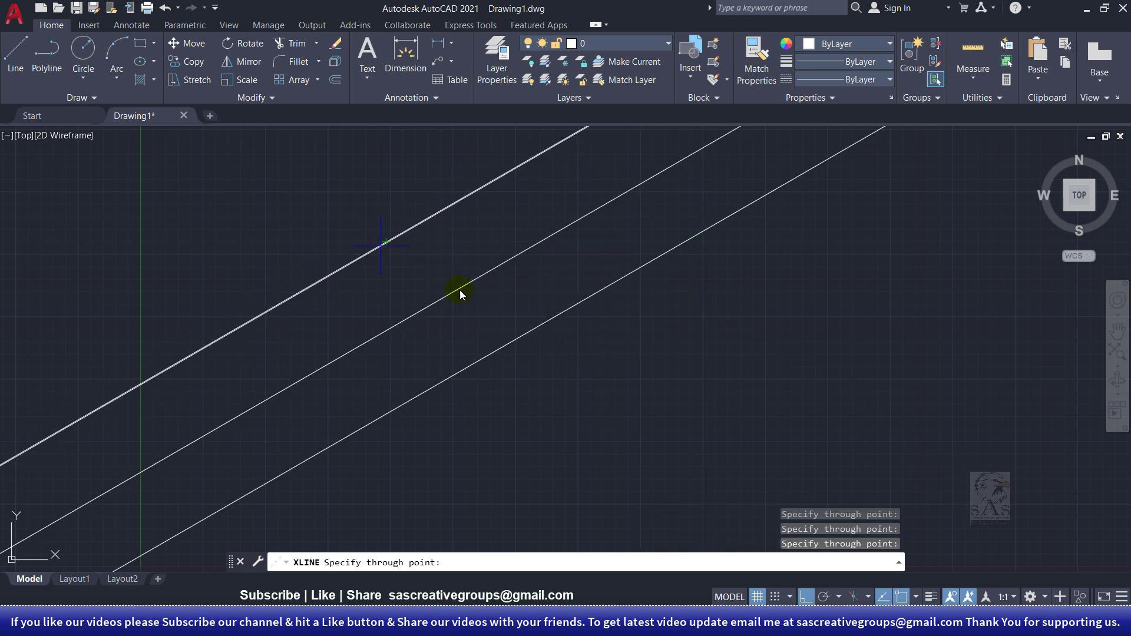
click(585, 378)
click(291, 227)
key(Return)
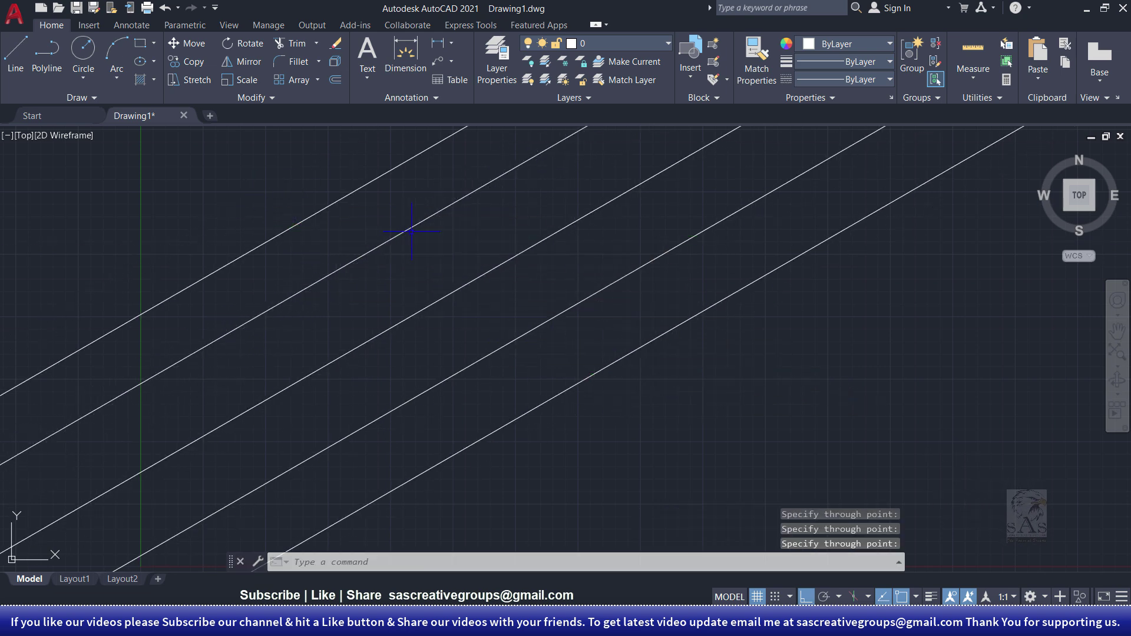
Crossing-select the five 30° lines and delete them
scroll(623, 321, down, 4)
click(735, 394)
click(444, 200)
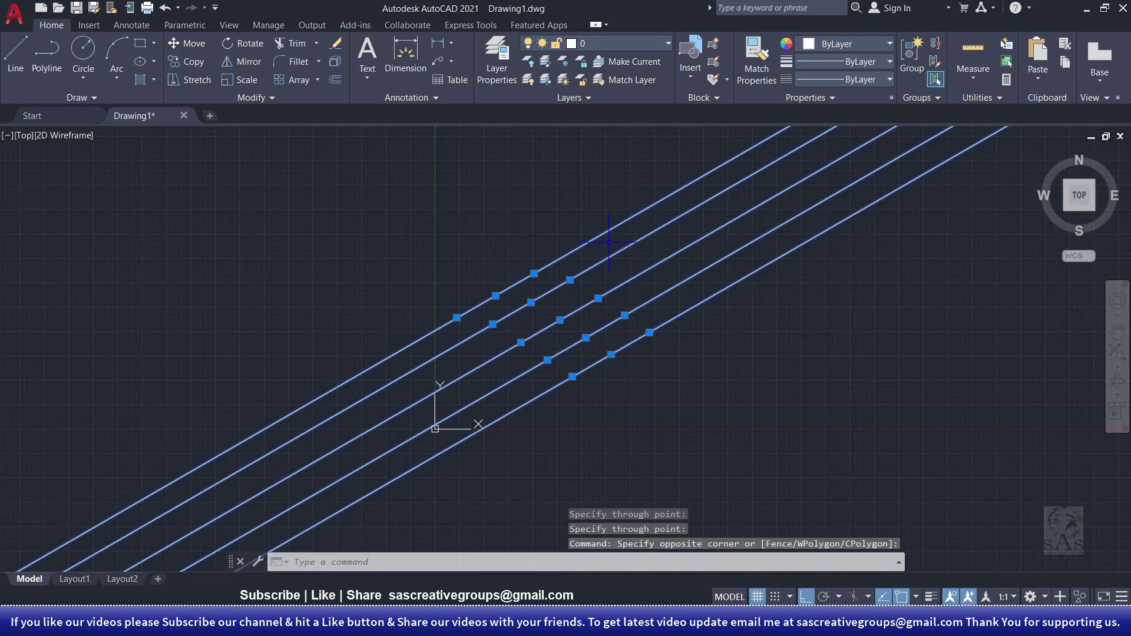
key(Delete)
text(xl)
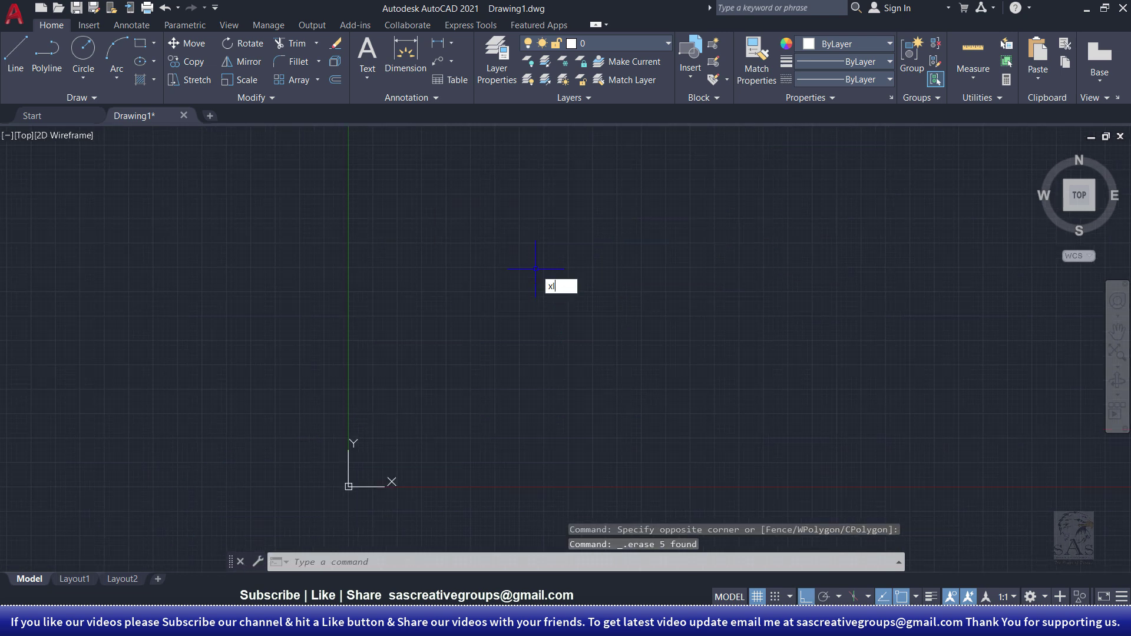
With Ortho off, draw three XLINEs through one central point: rising right, shallow descending, up-left
key(Return)
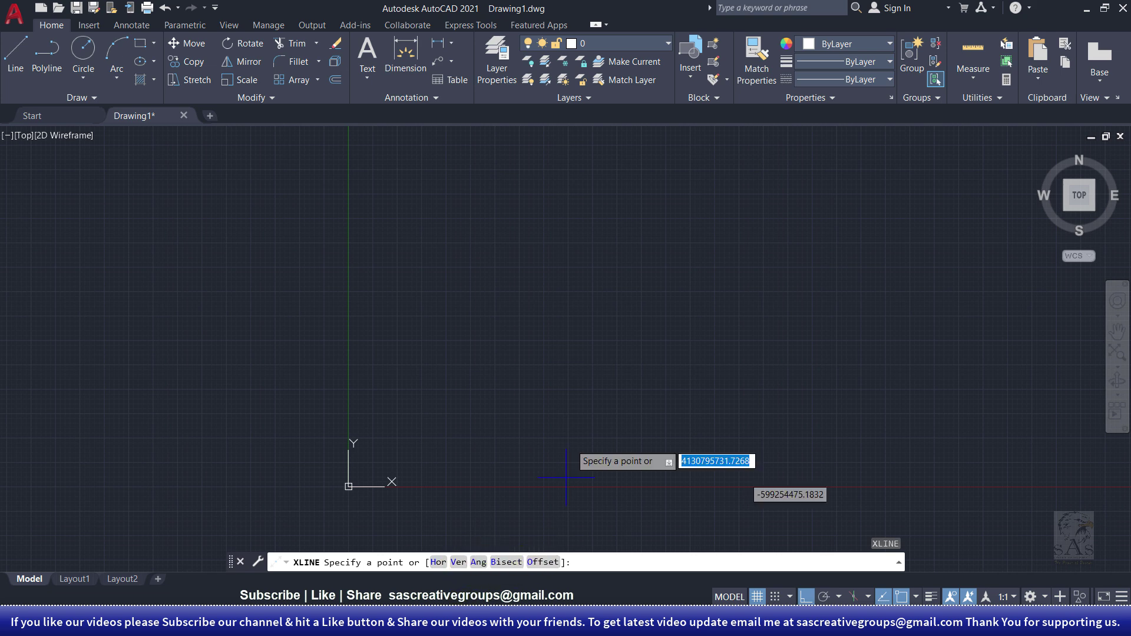
click(490, 361)
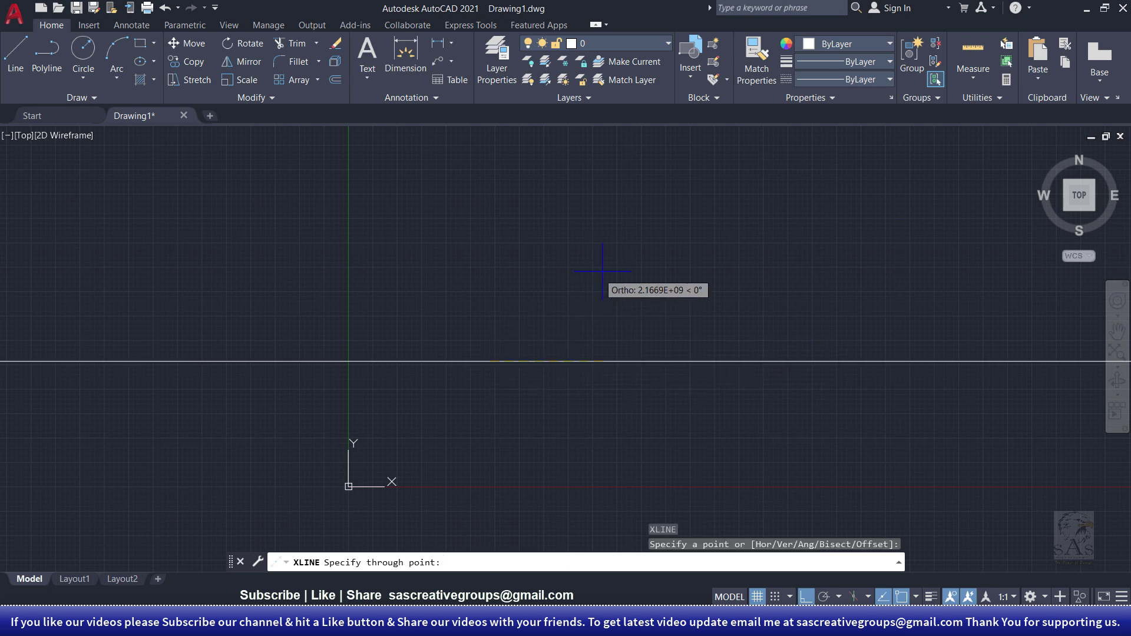
click(806, 596)
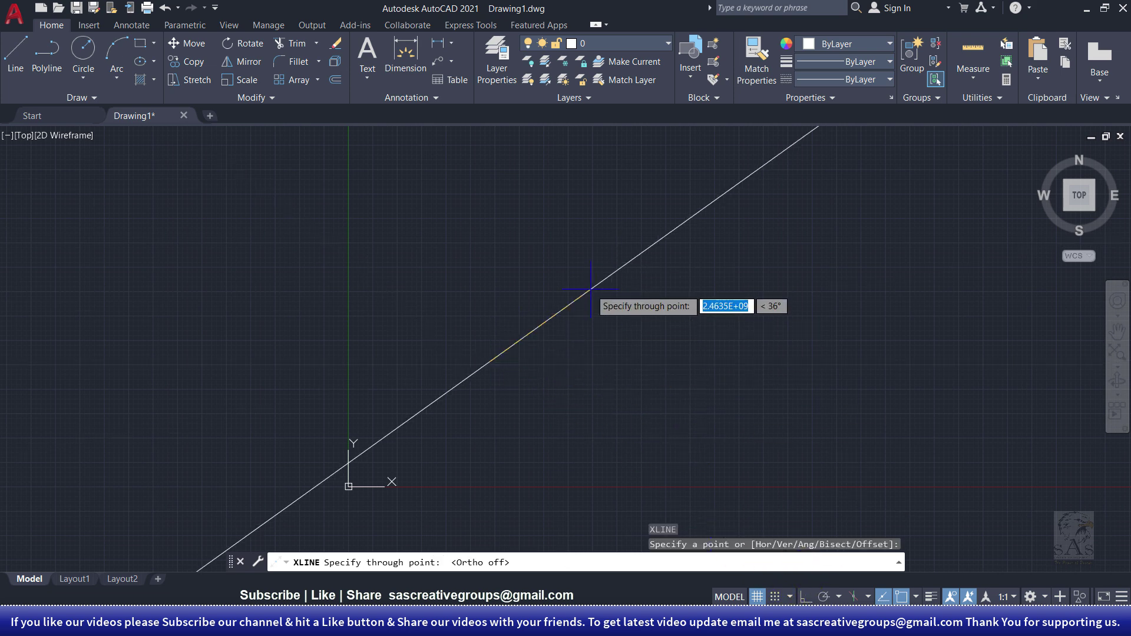
click(615, 271)
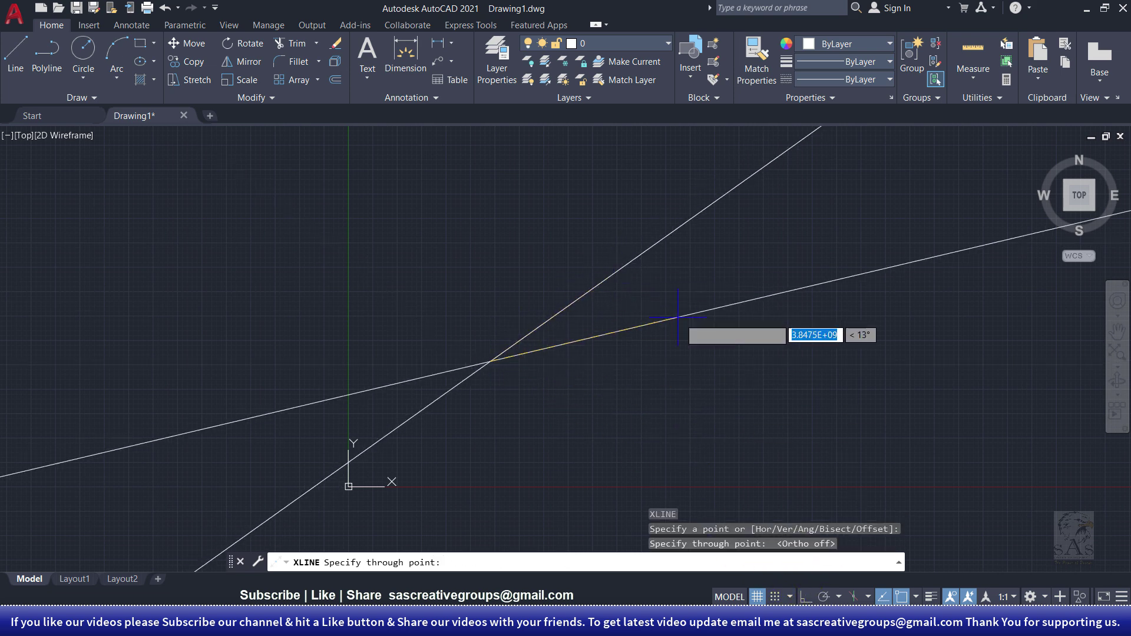
click(783, 429)
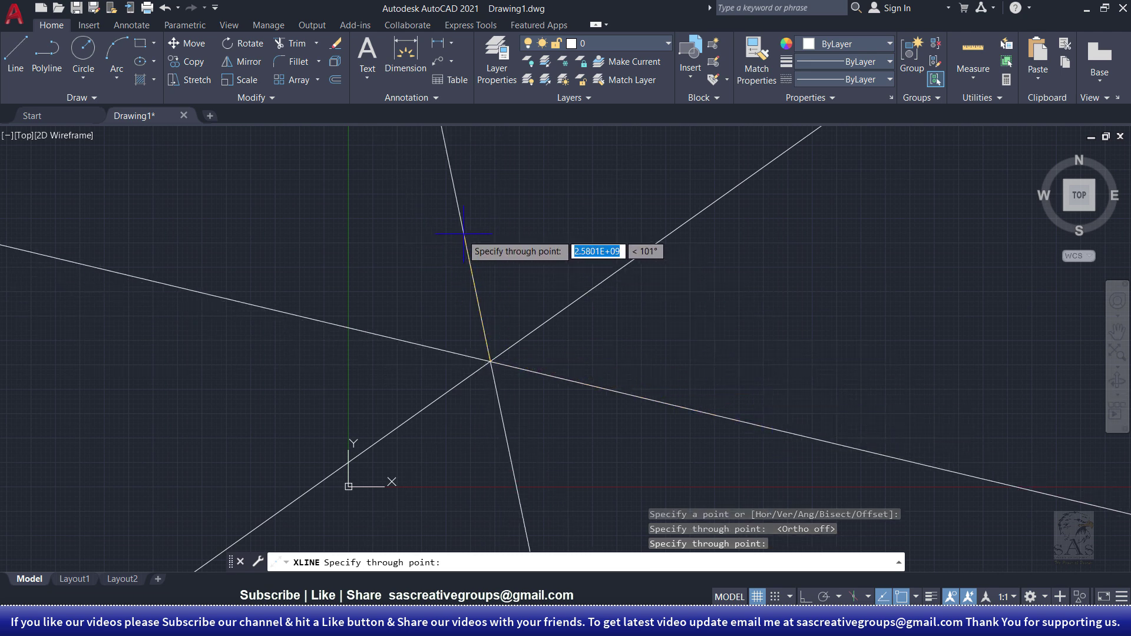
click(353, 223)
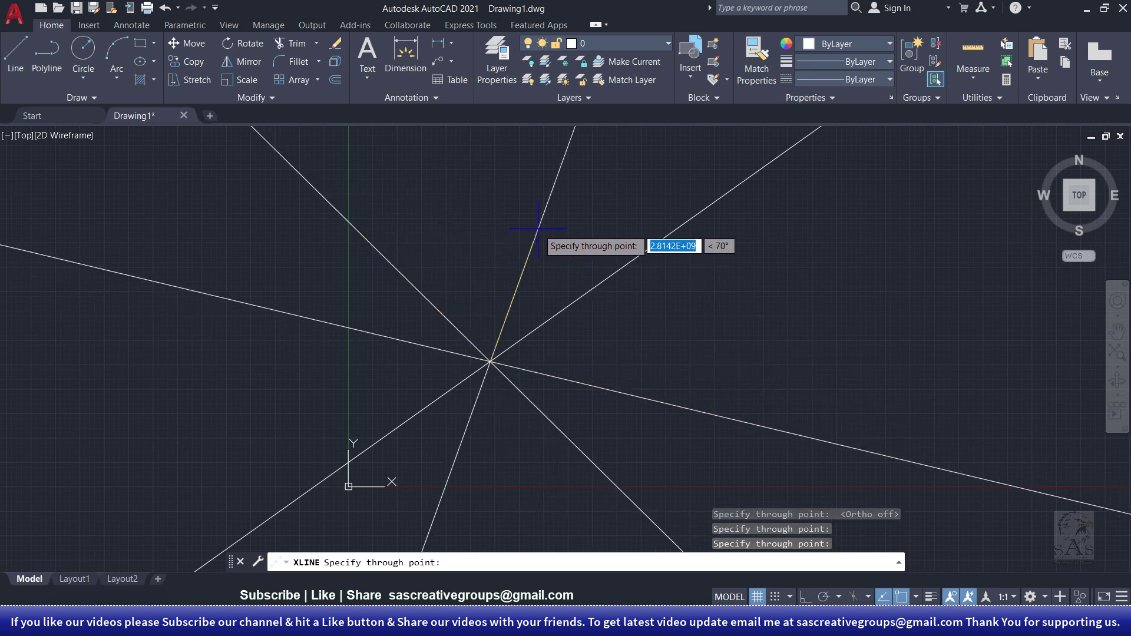
key(Return)
text(xl)
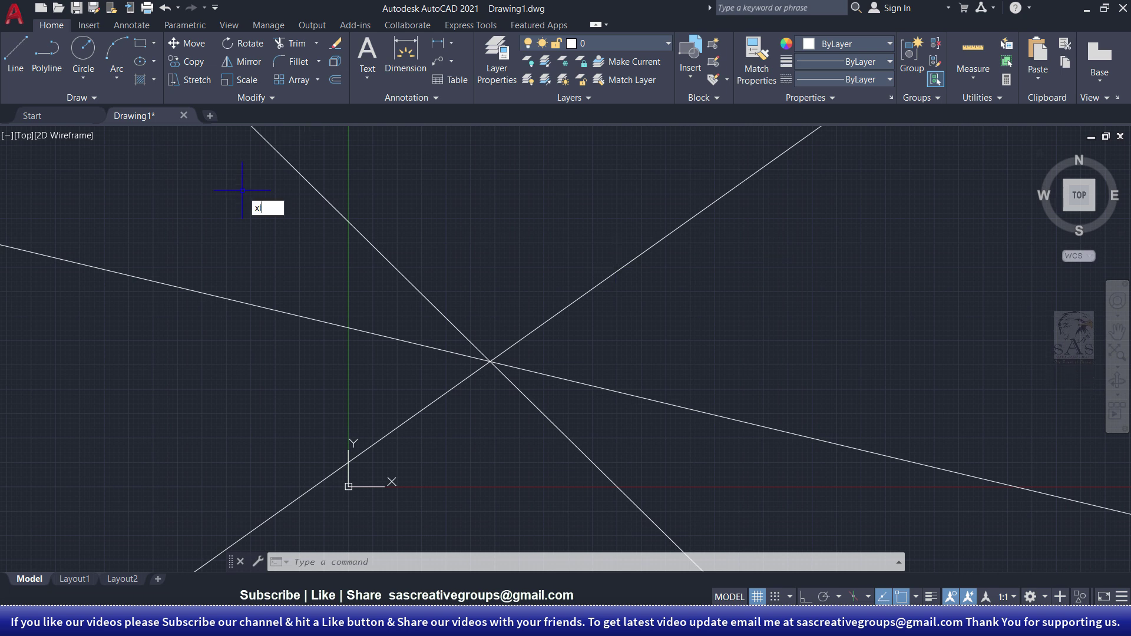
Draw a Bisect construction line at the shared intersection, splitting the angle between the descending and rising lines
key(Return)
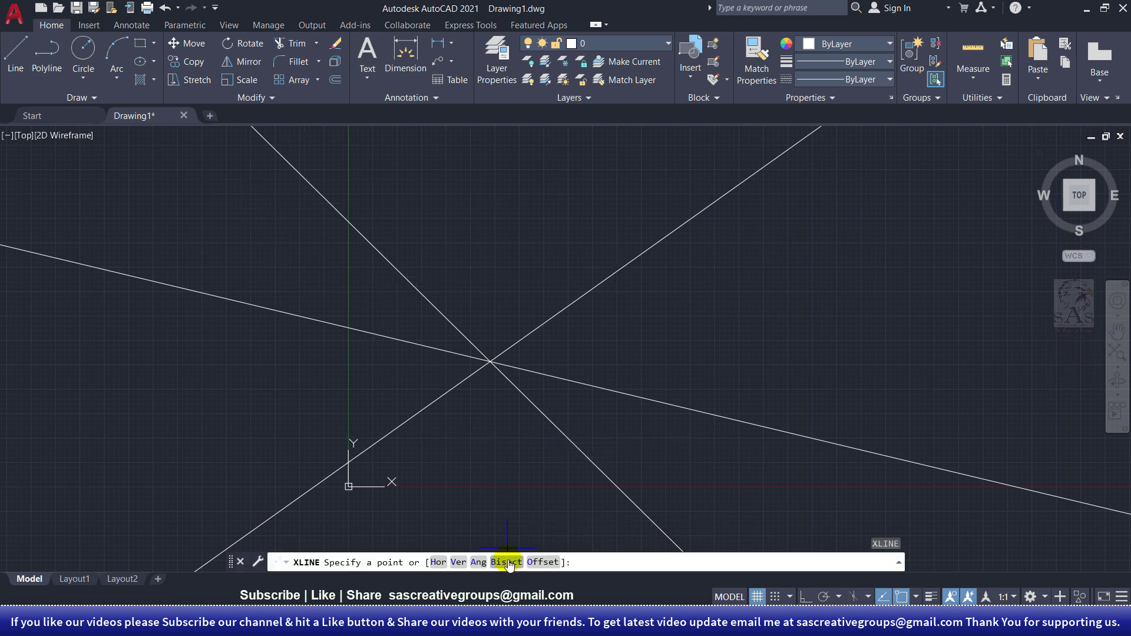
click(508, 562)
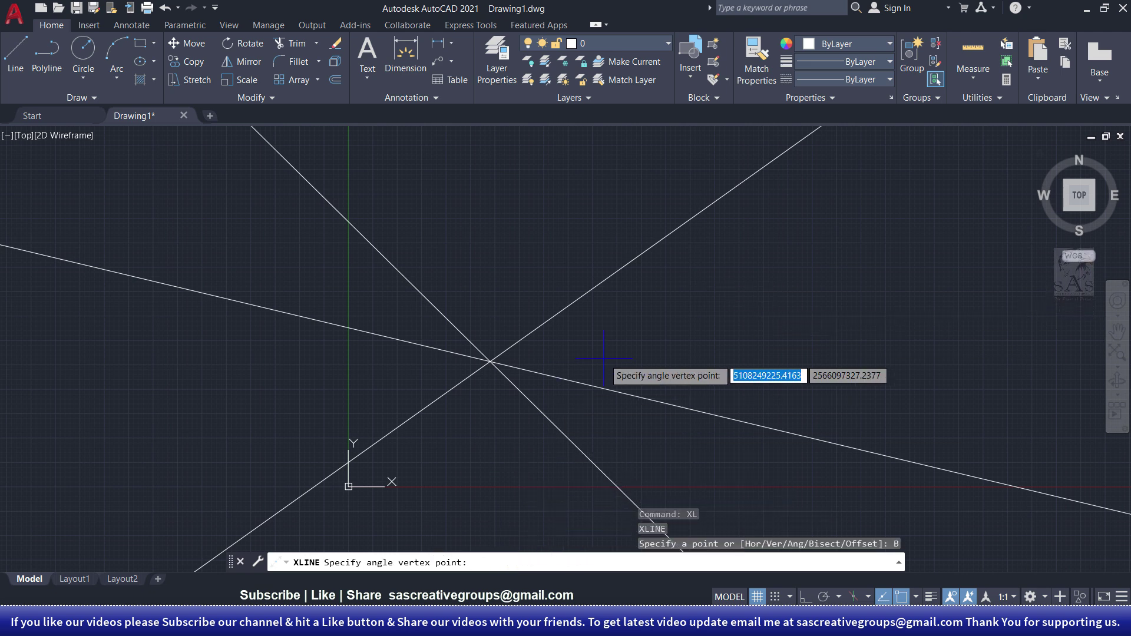
click(490, 360)
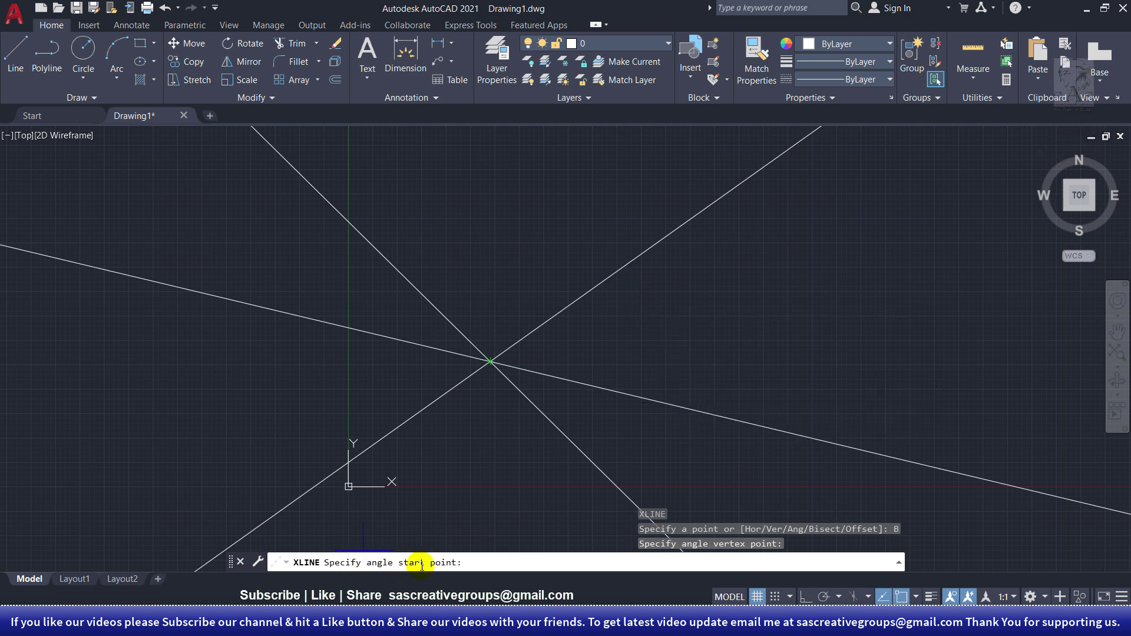
click(613, 390)
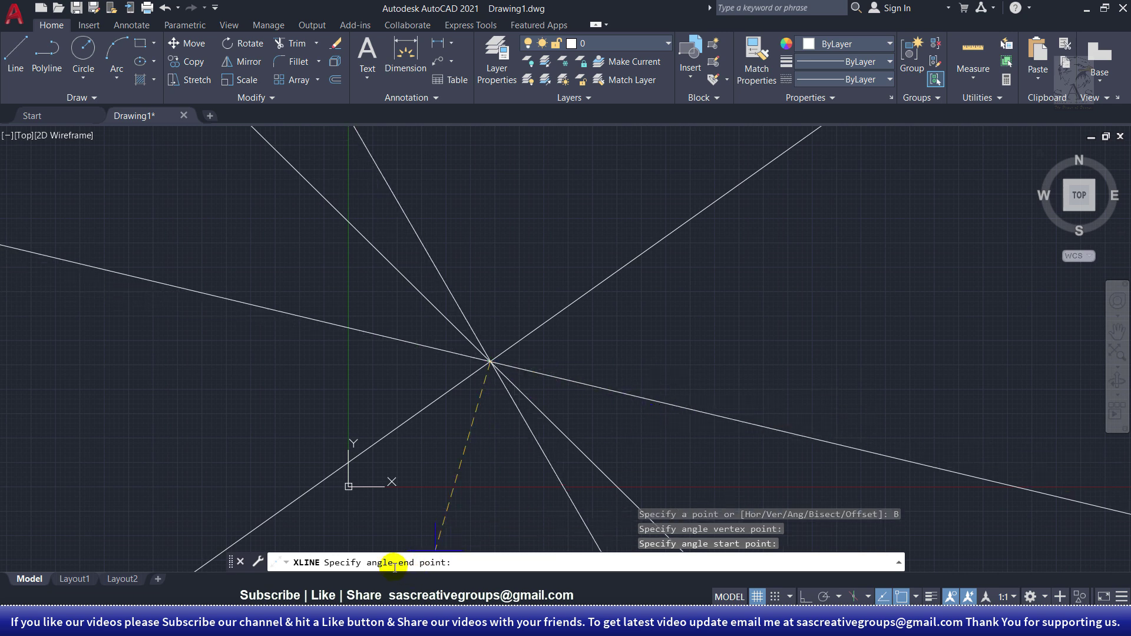
click(600, 283)
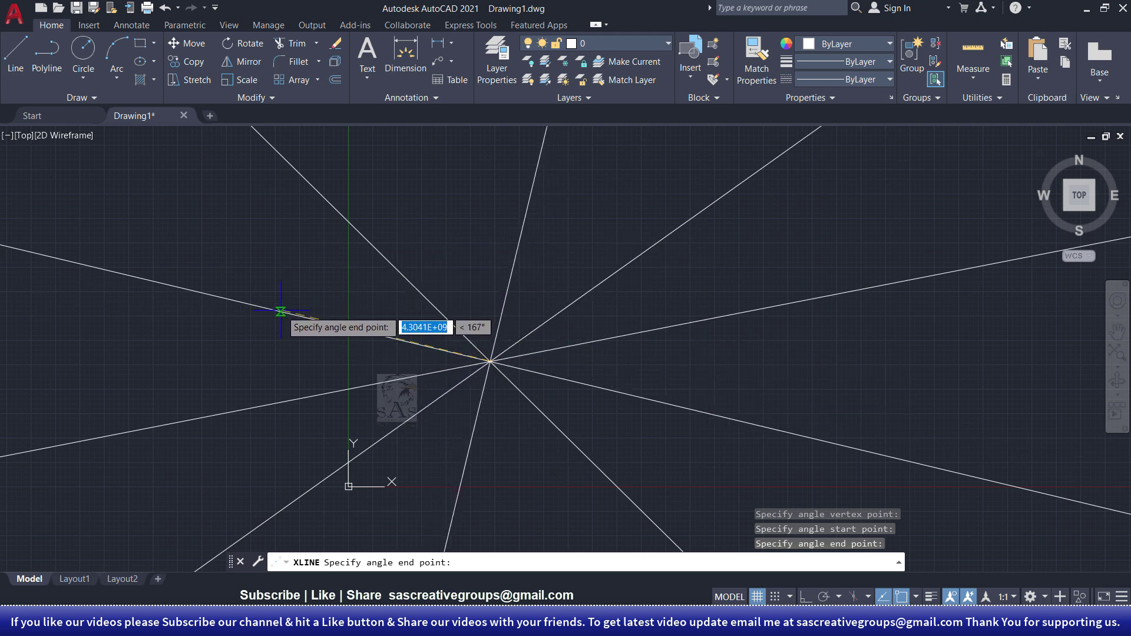
key(Return)
click(544, 282)
key(Escape)
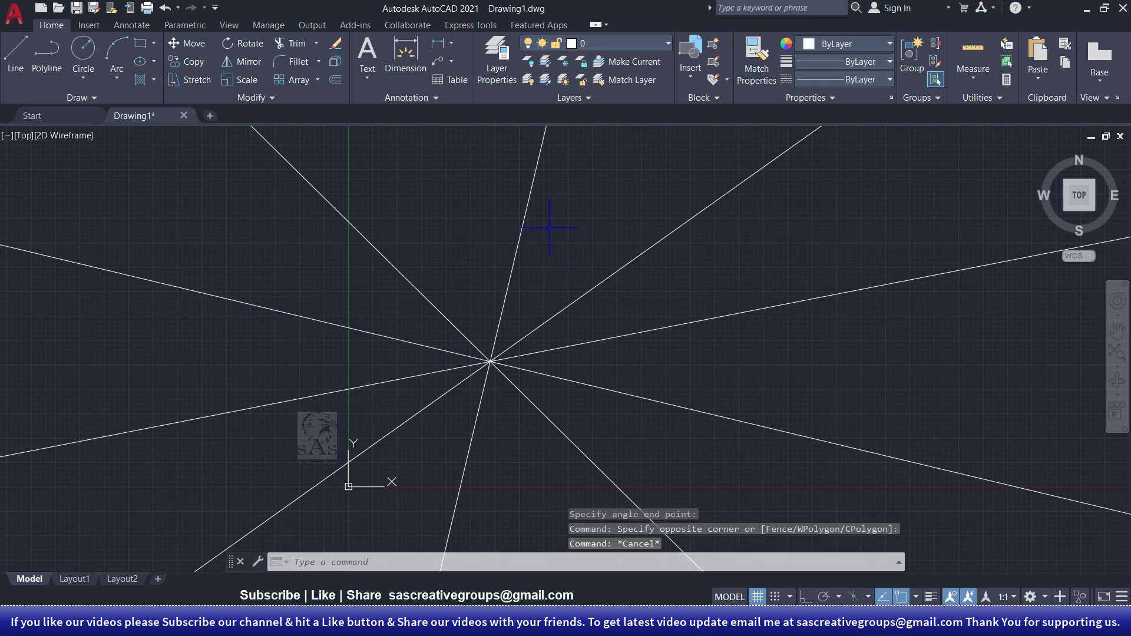
click(549, 227)
click(472, 305)
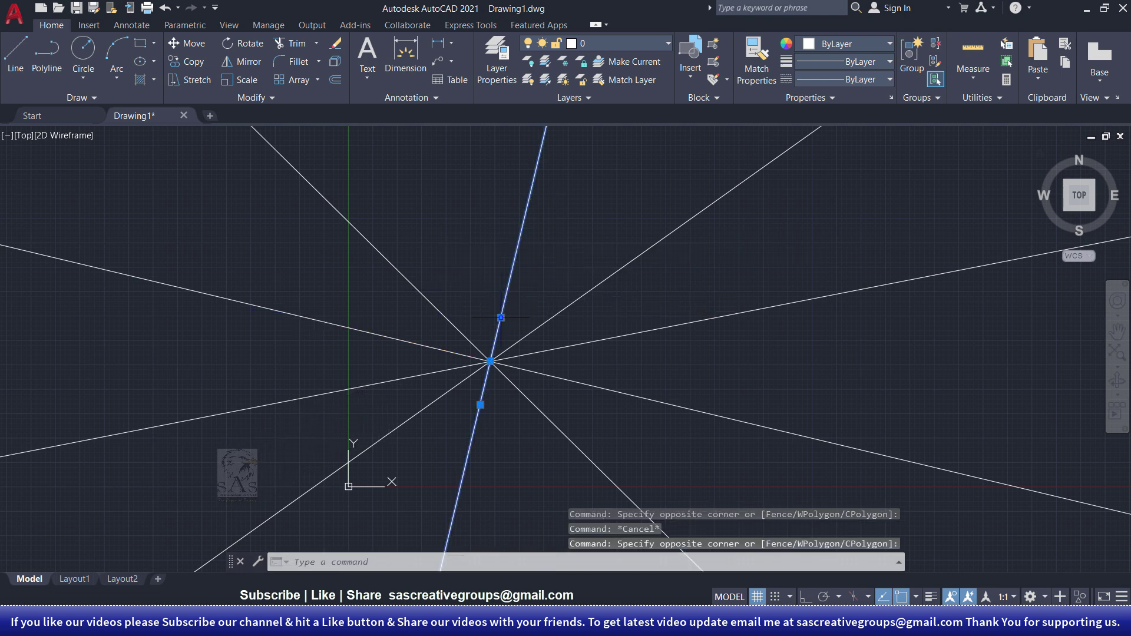
click(710, 343)
click(690, 297)
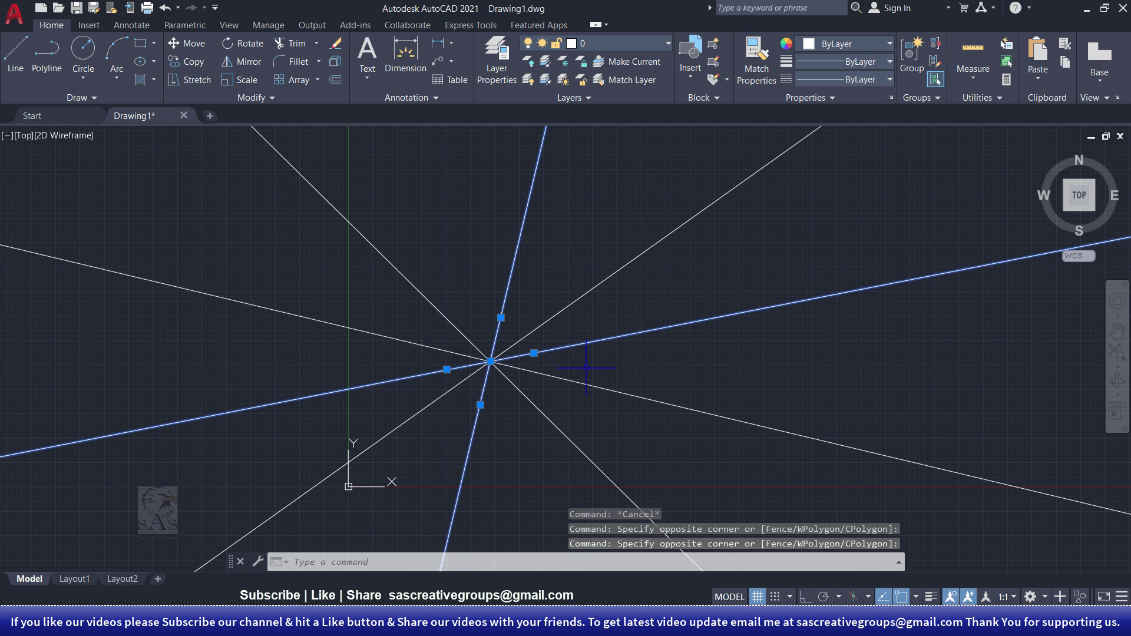
click(712, 336)
shift+click(710, 376)
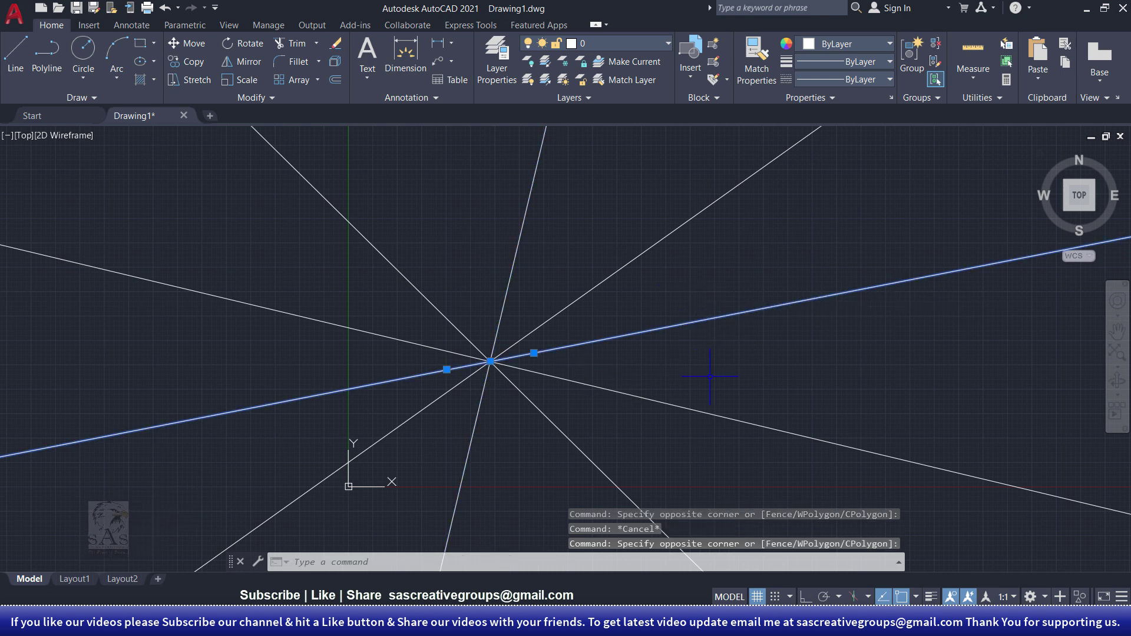
key(Escape)
click(695, 373)
click(623, 429)
click(644, 278)
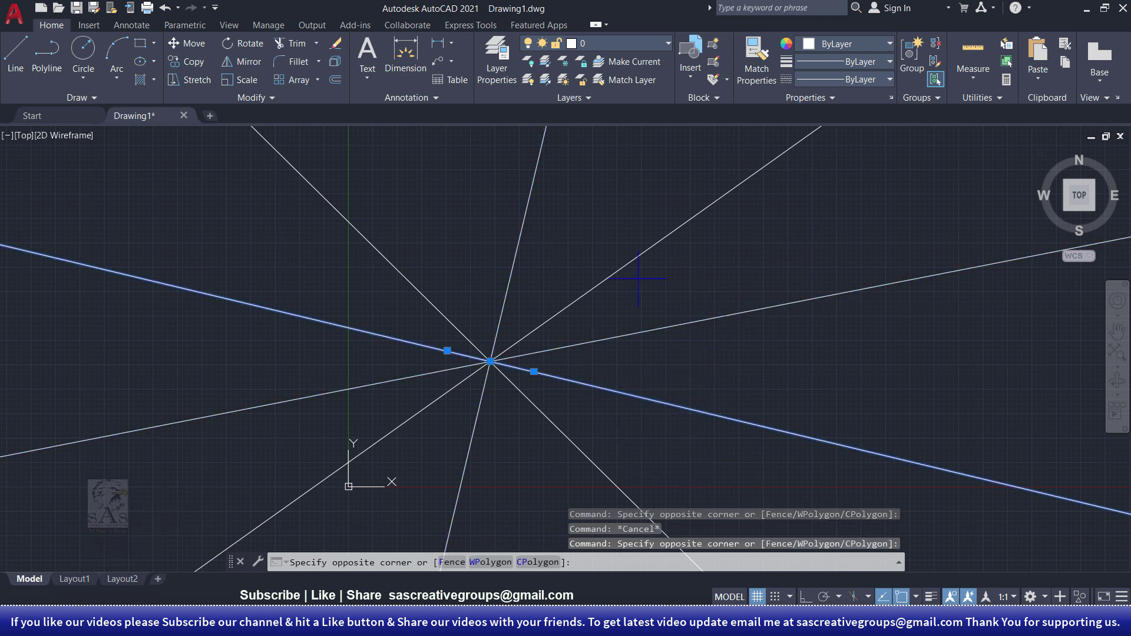
click(600, 251)
key(Escape)
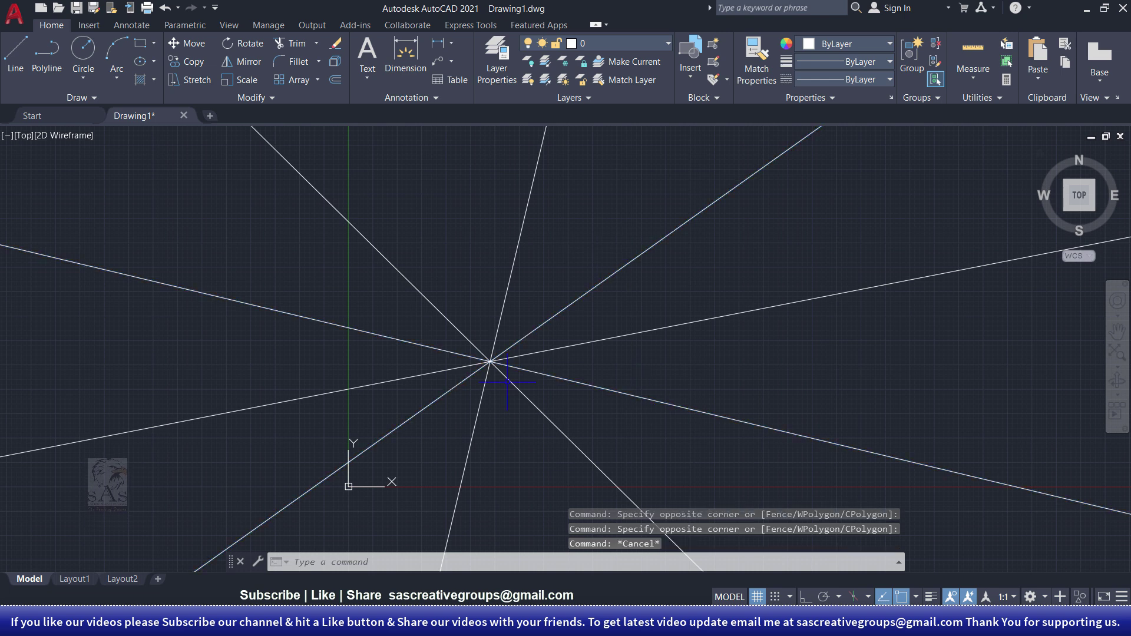
drag(518, 278, 470, 274)
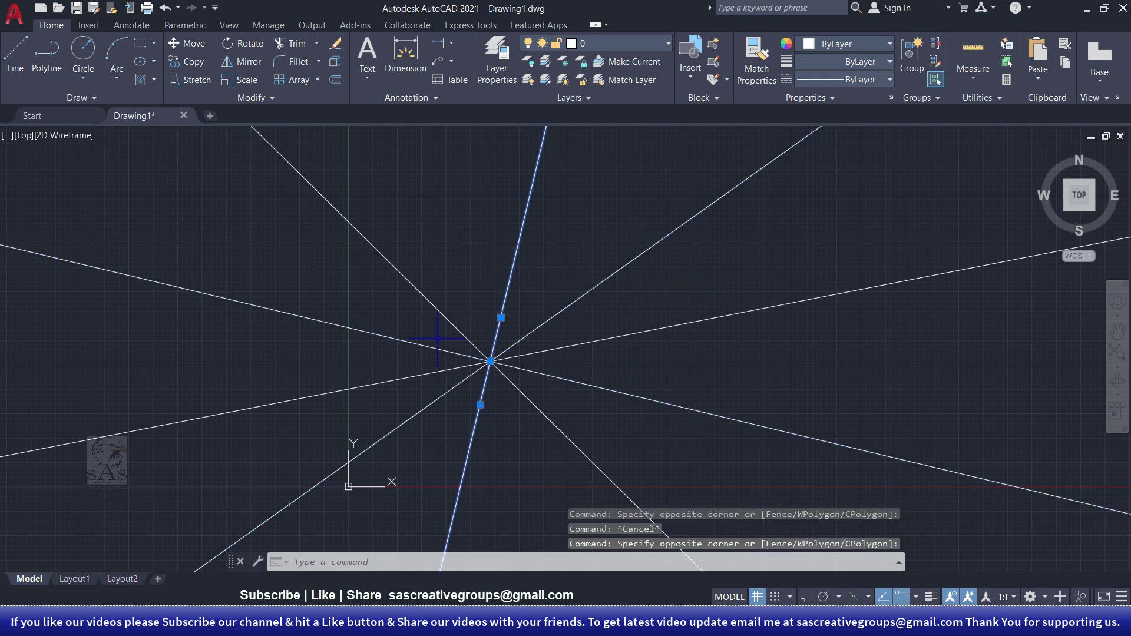
key(Escape)
click(695, 374)
click(633, 425)
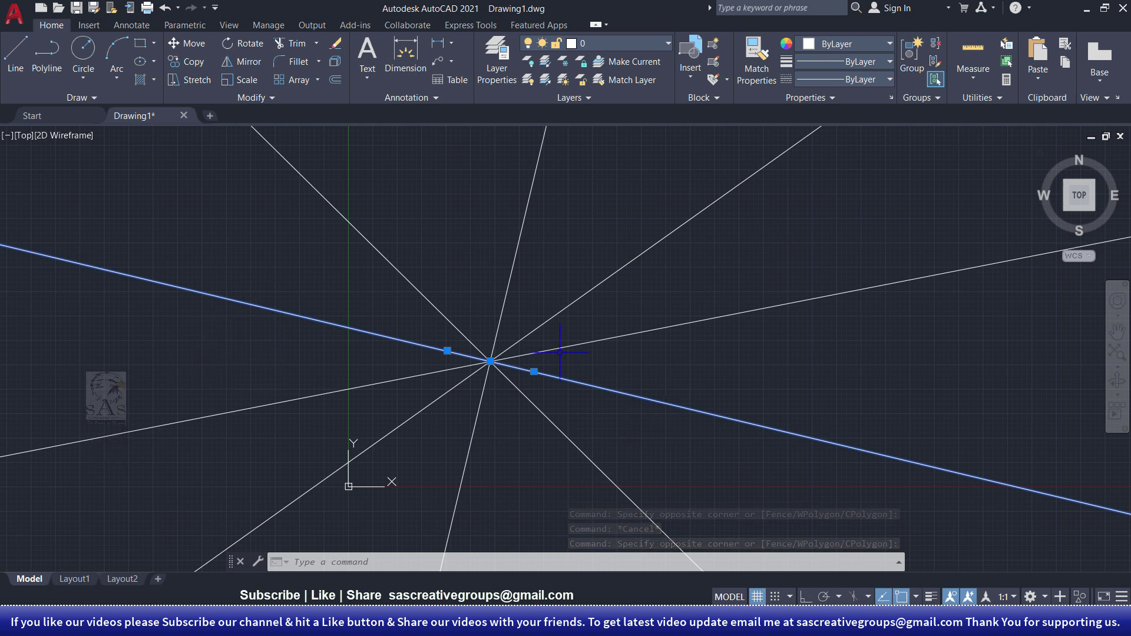
click(546, 231)
click(487, 240)
key(Escape)
click(538, 245)
click(437, 249)
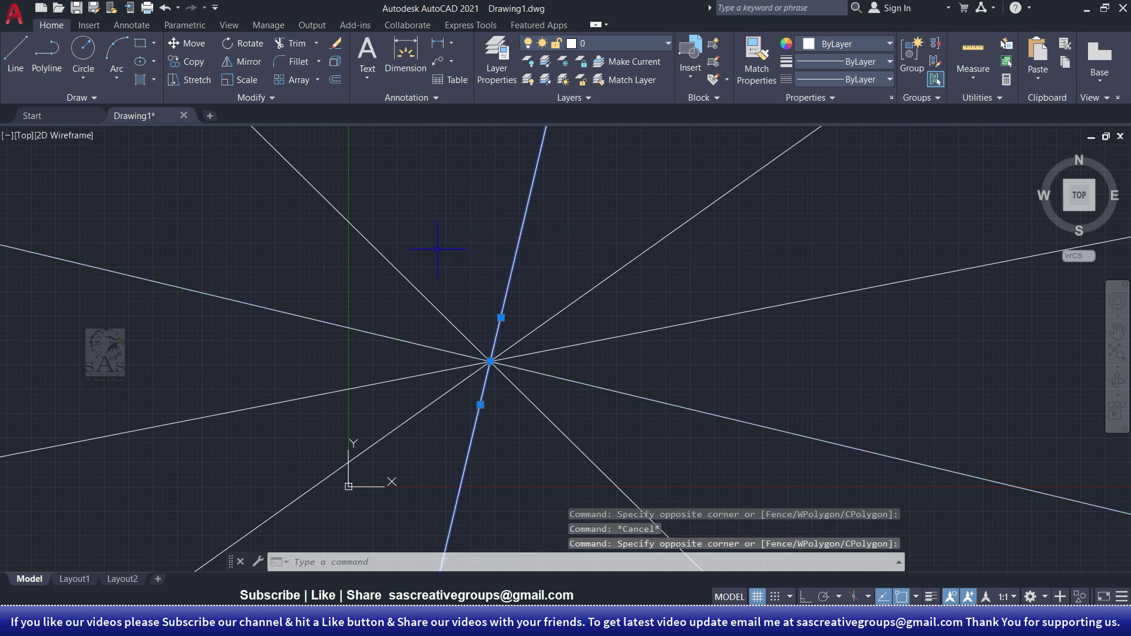
key(Escape)
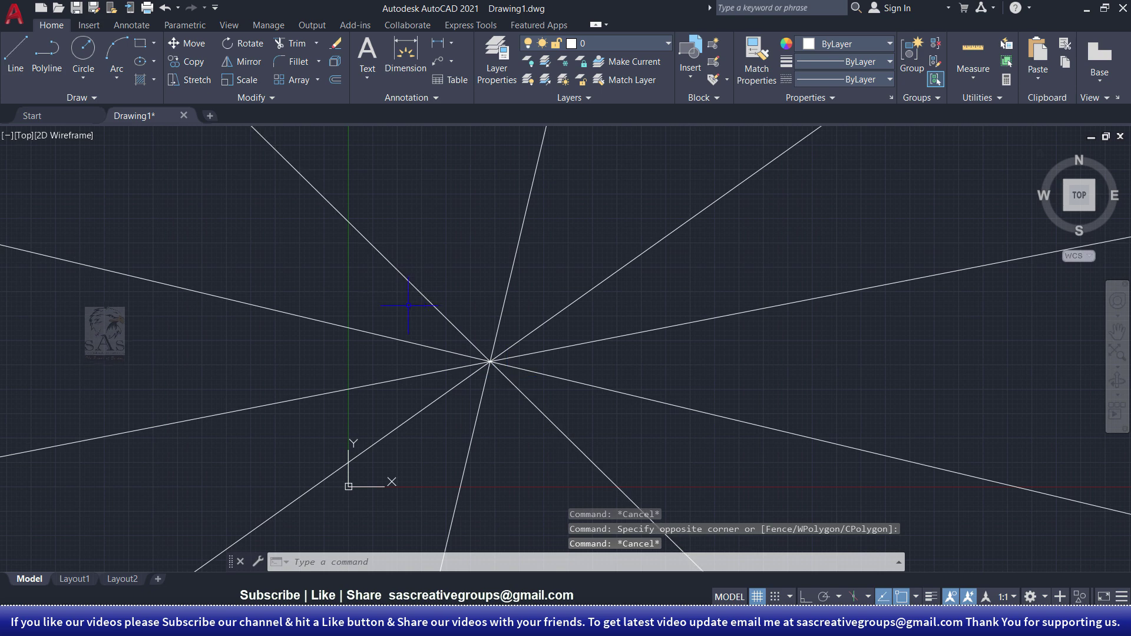
Erase all the construction lines crossing at the centre with a crossing window
click(569, 254)
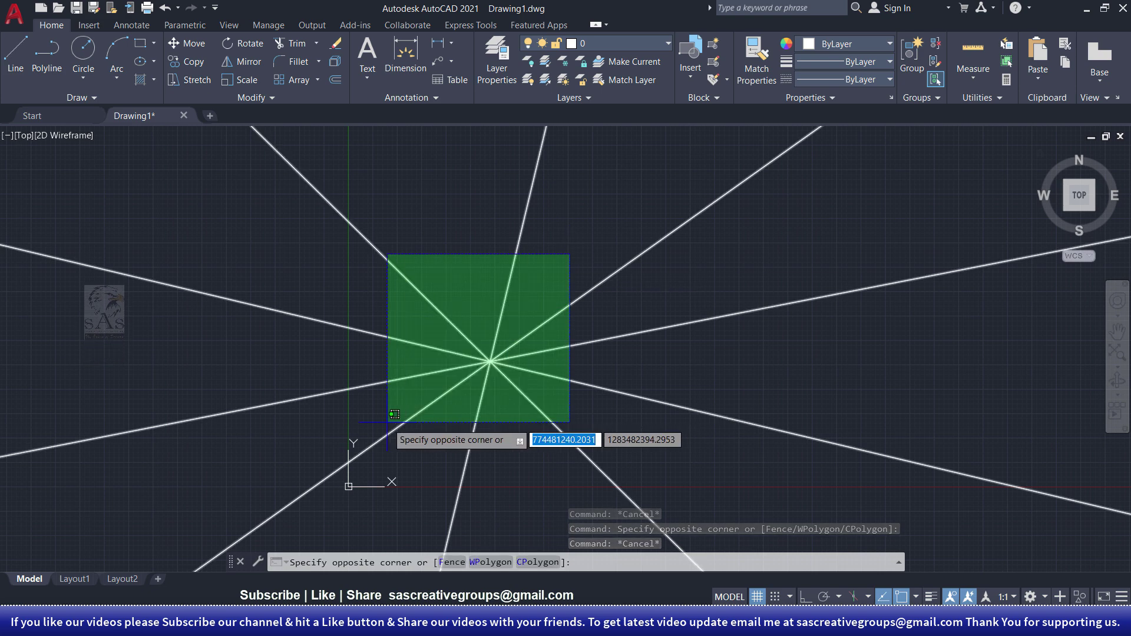
click(395, 404)
key(Delete)
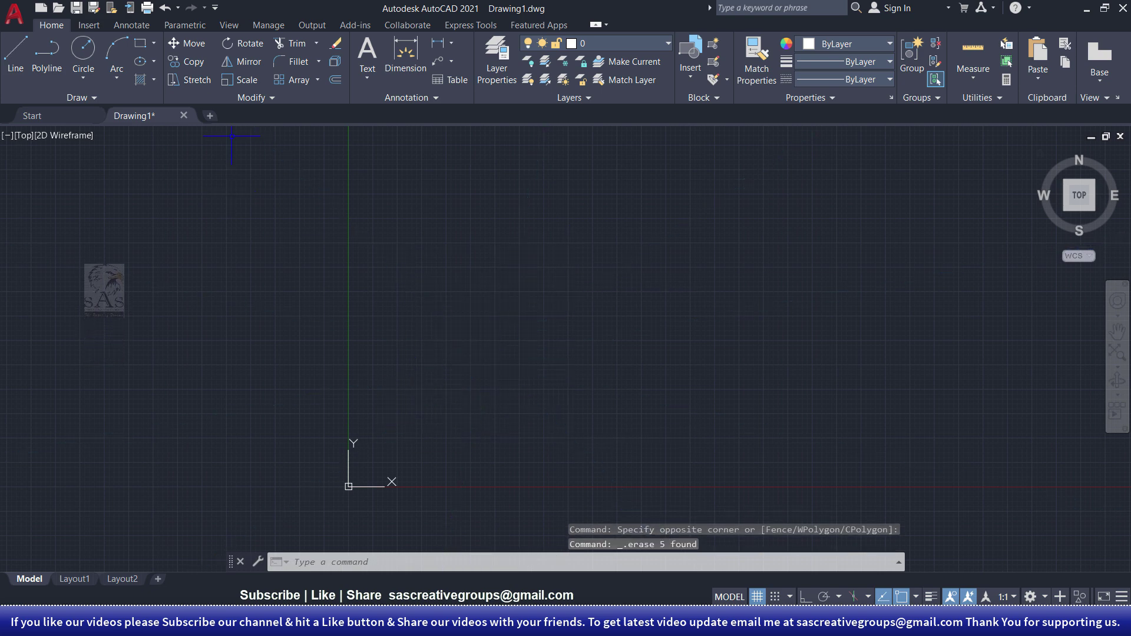
text(xl)
Draw one horizontal construction line above the origin with XLINE Hor
key(Return)
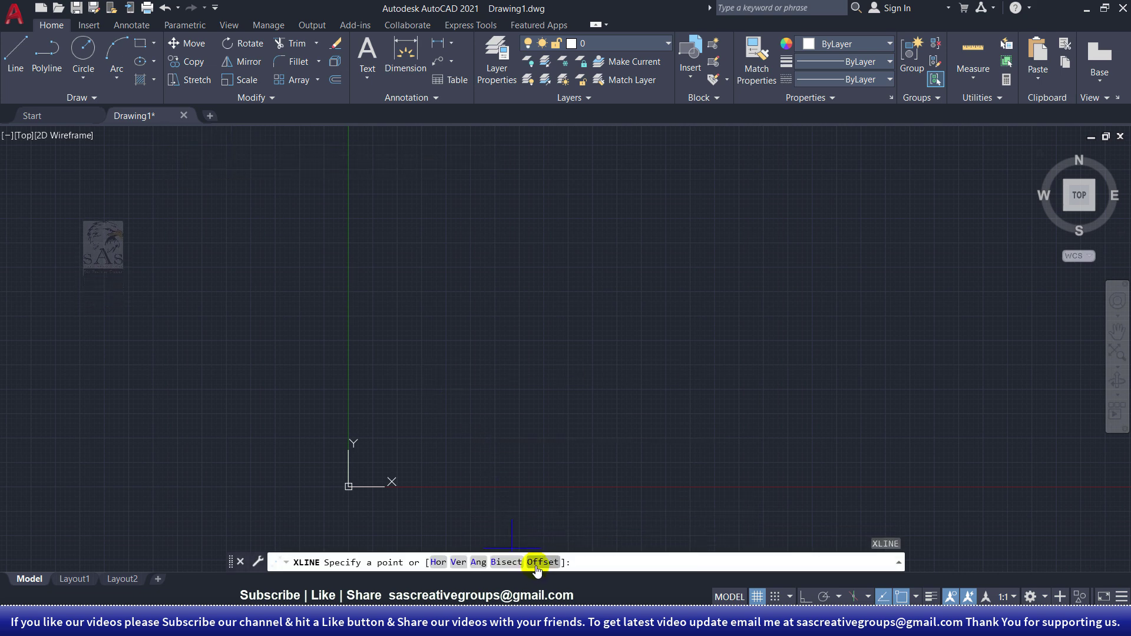
click(439, 563)
click(545, 333)
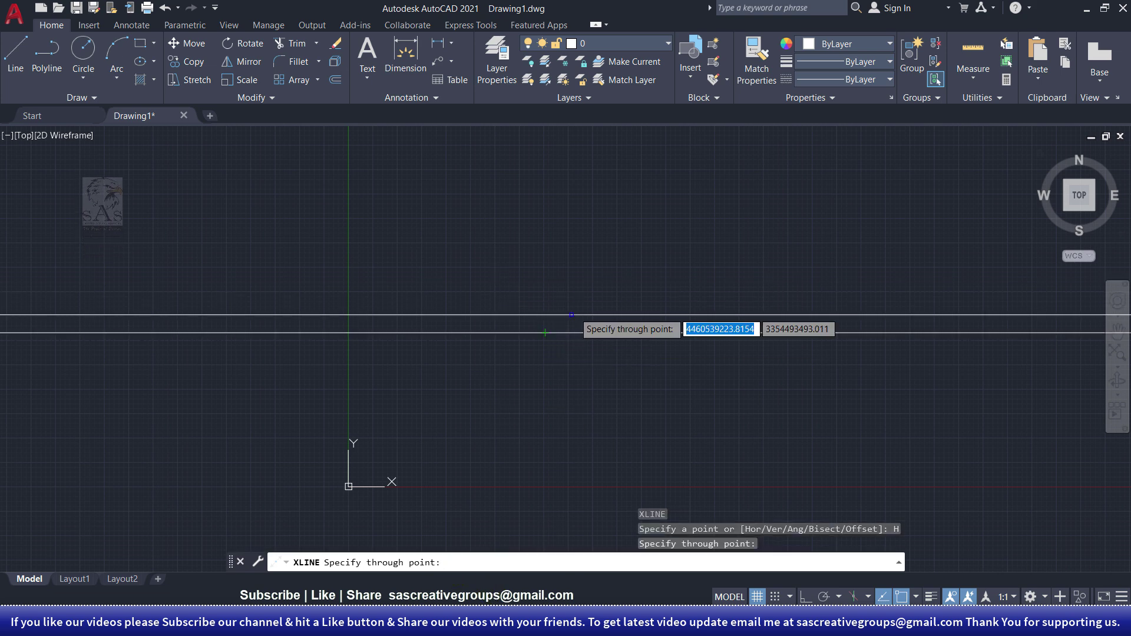
key(Return)
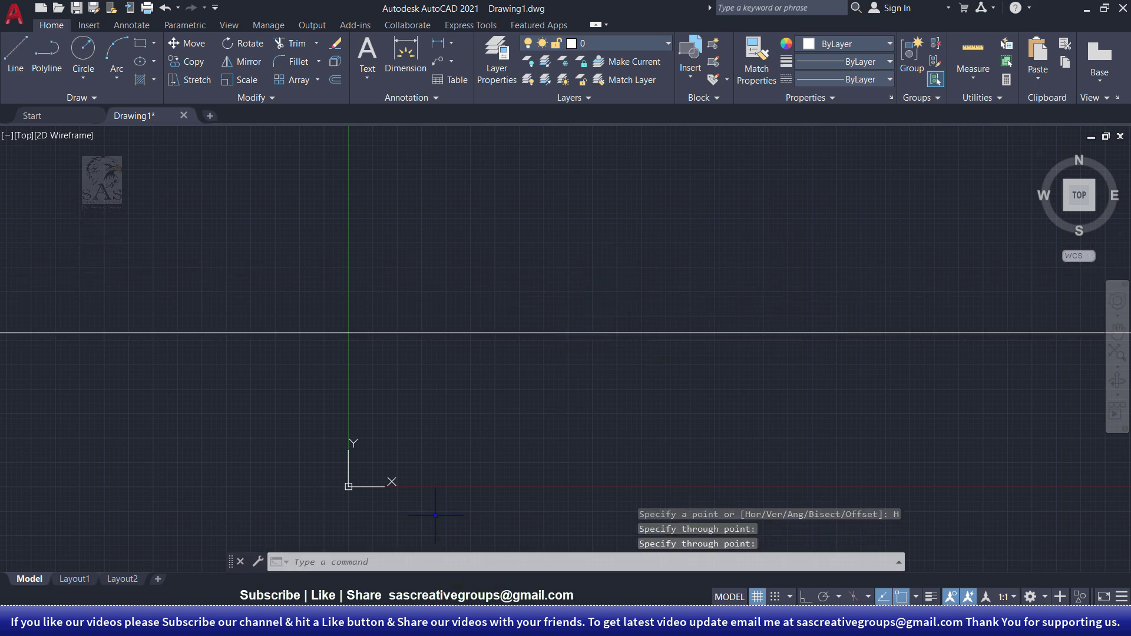
key(Return)
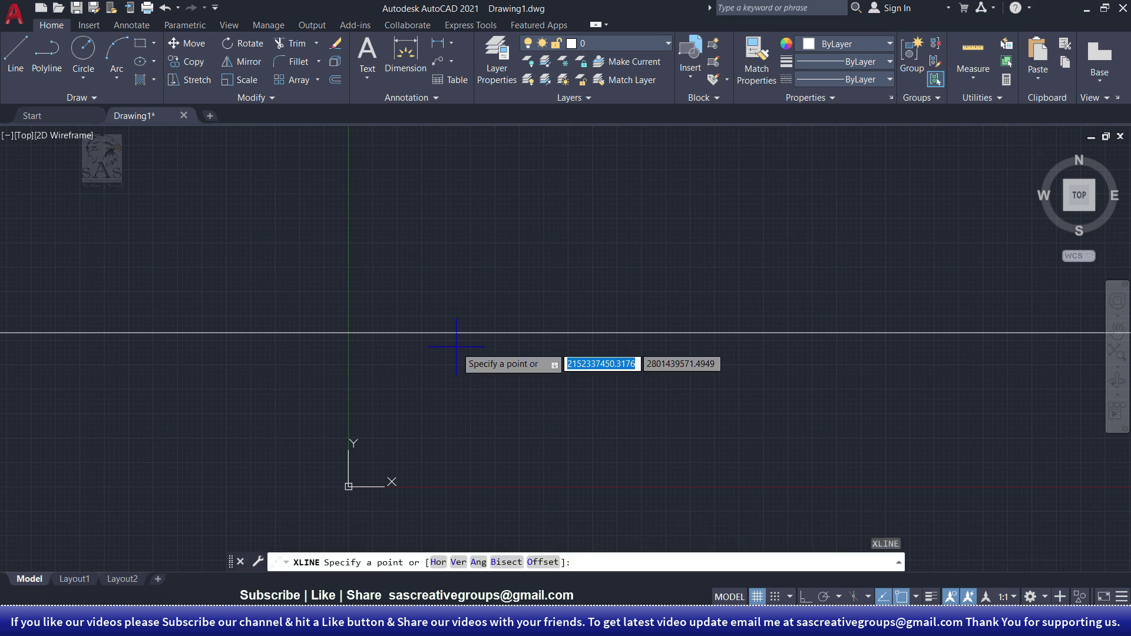
Offset horizontal construction lines 10 units apart: two stacked above the original, one below
click(536, 558)
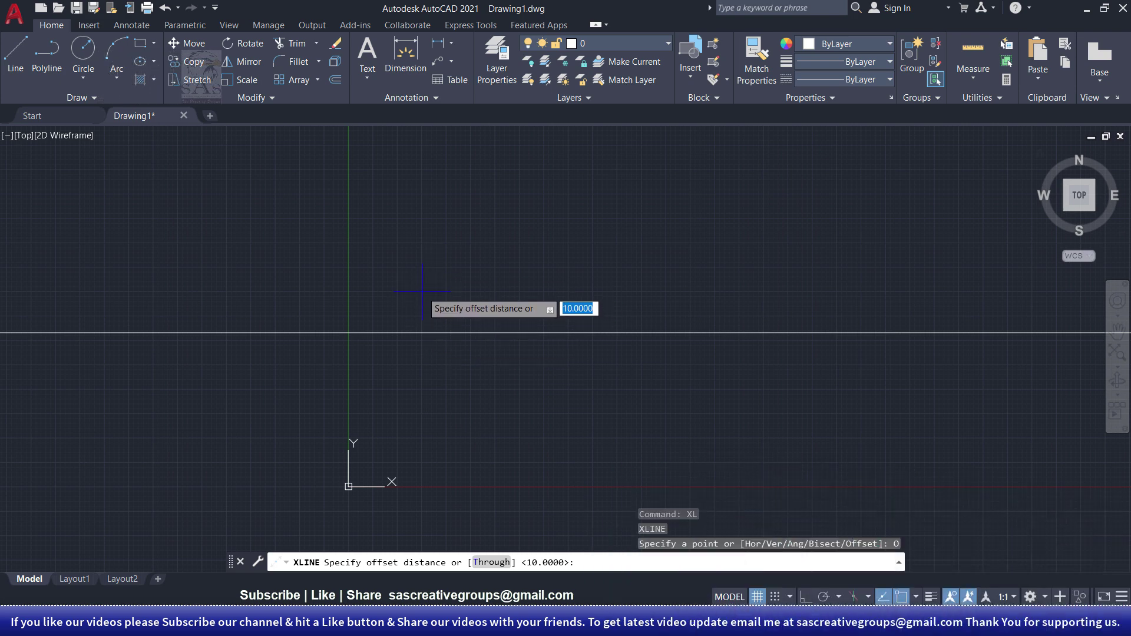
click(422, 292)
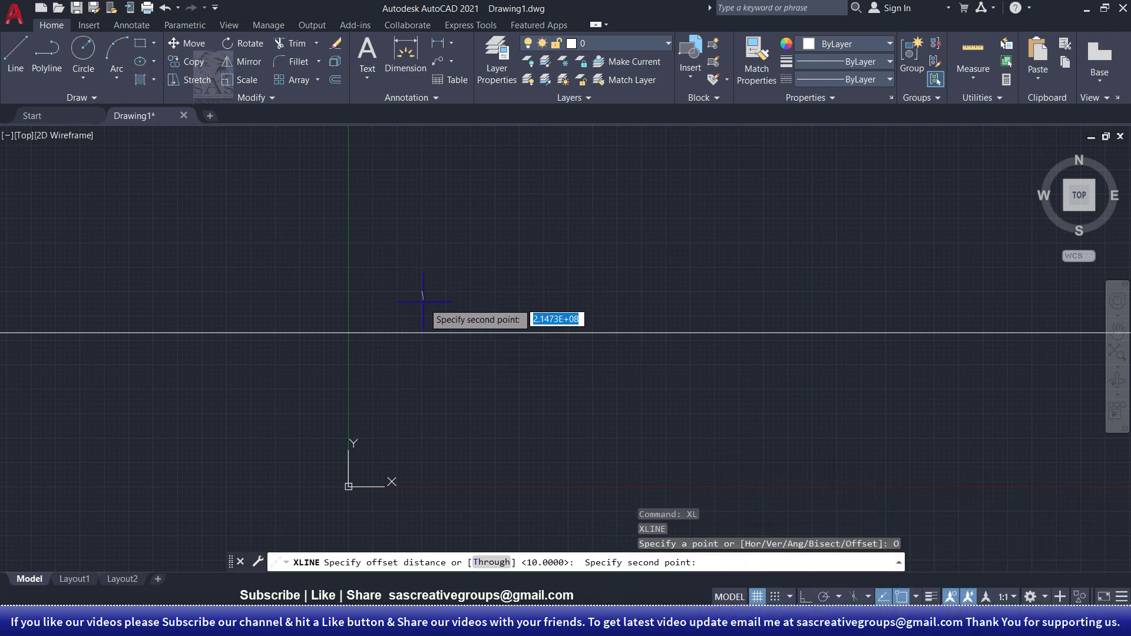
click(419, 332)
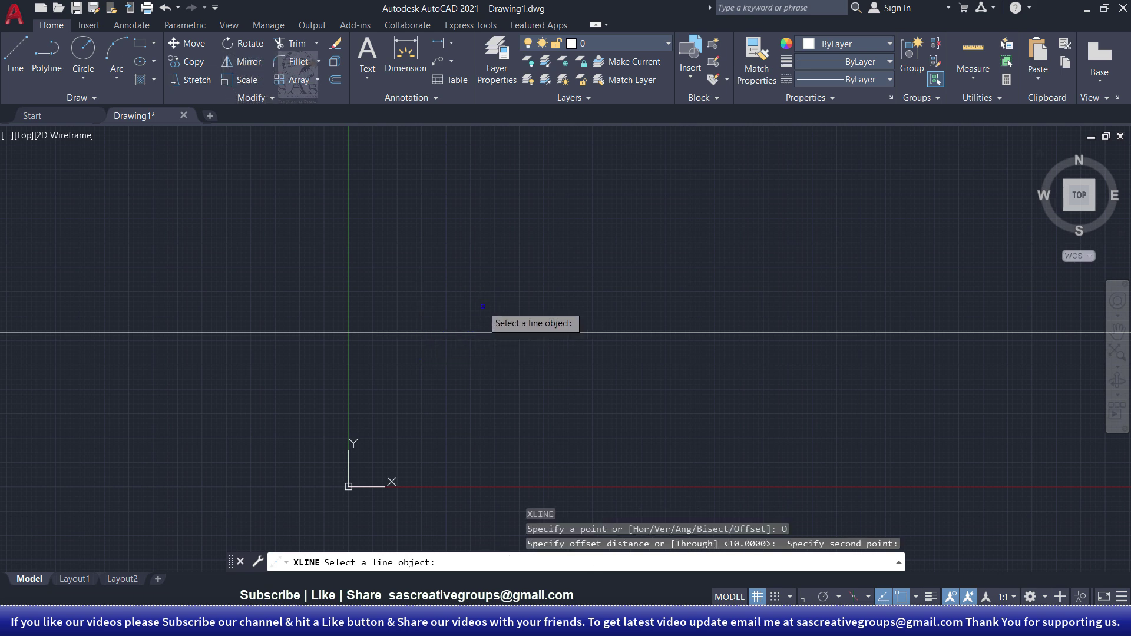
click(508, 333)
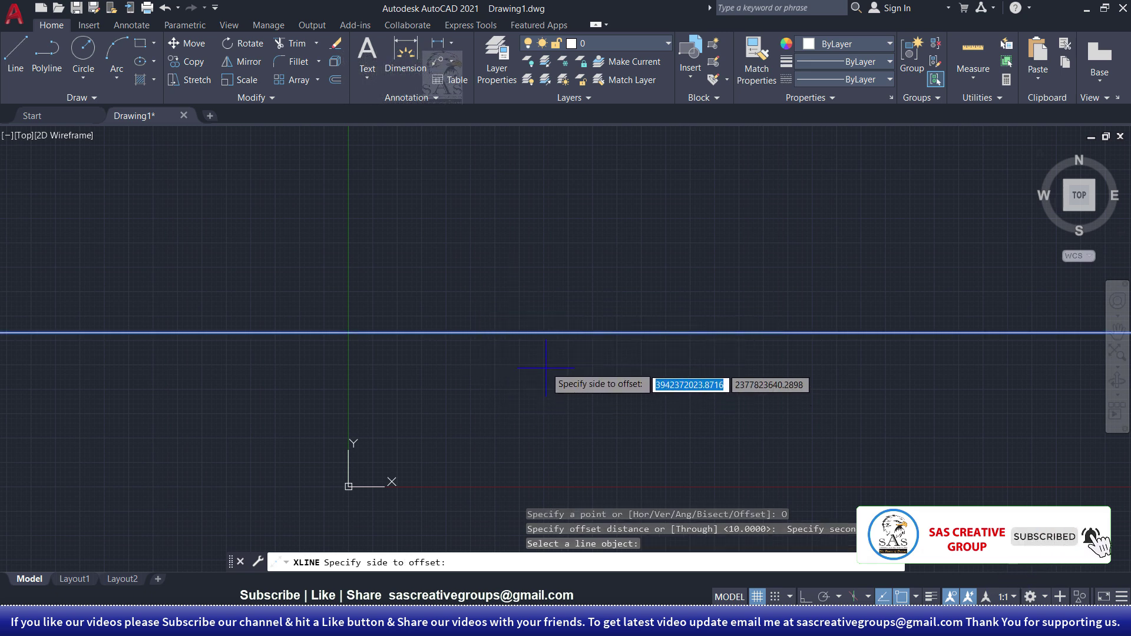
click(513, 277)
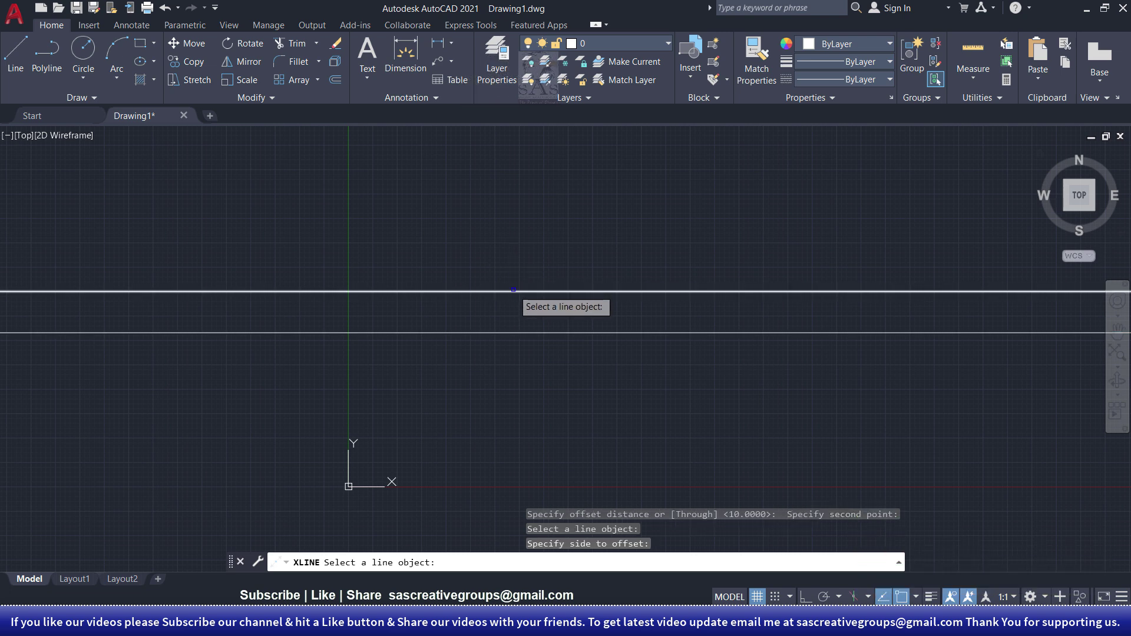
click(513, 291)
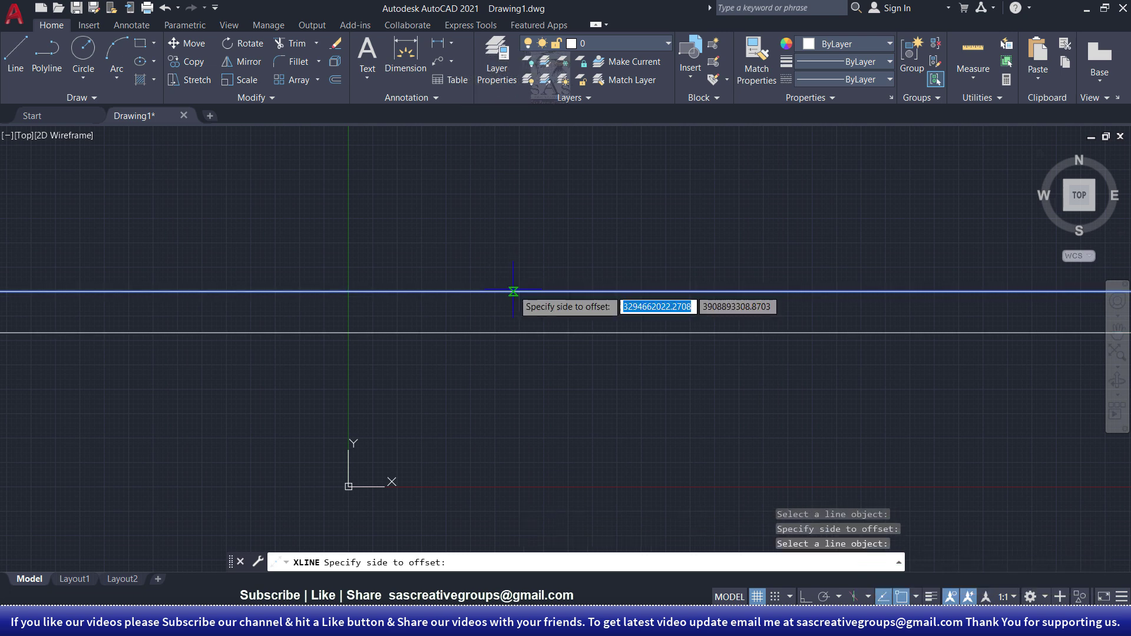
click(516, 226)
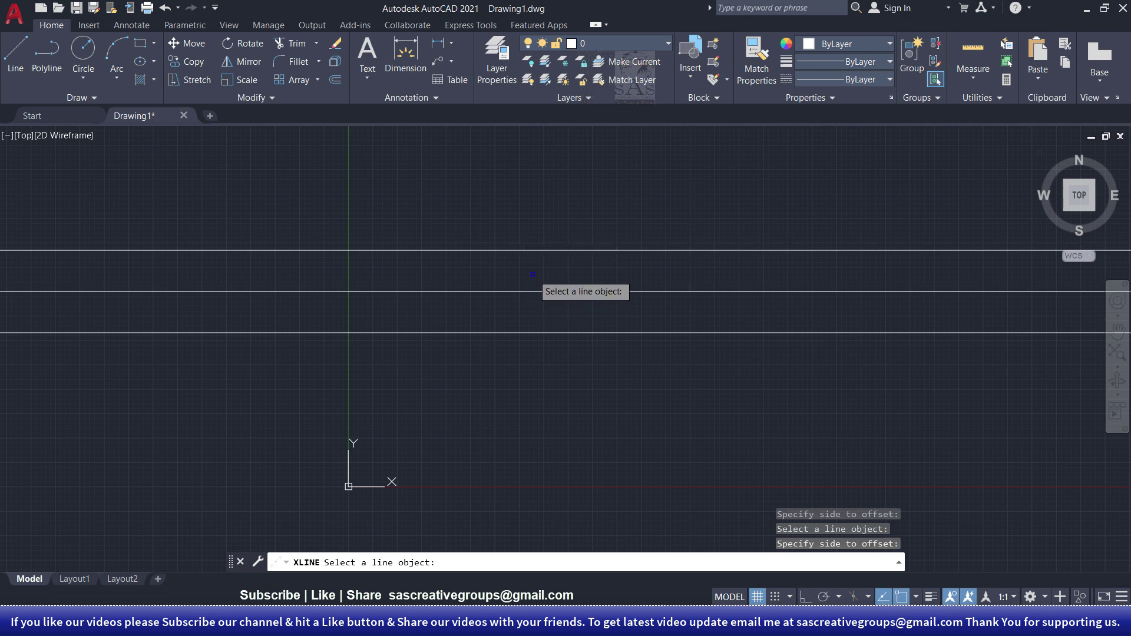
click(523, 333)
click(530, 390)
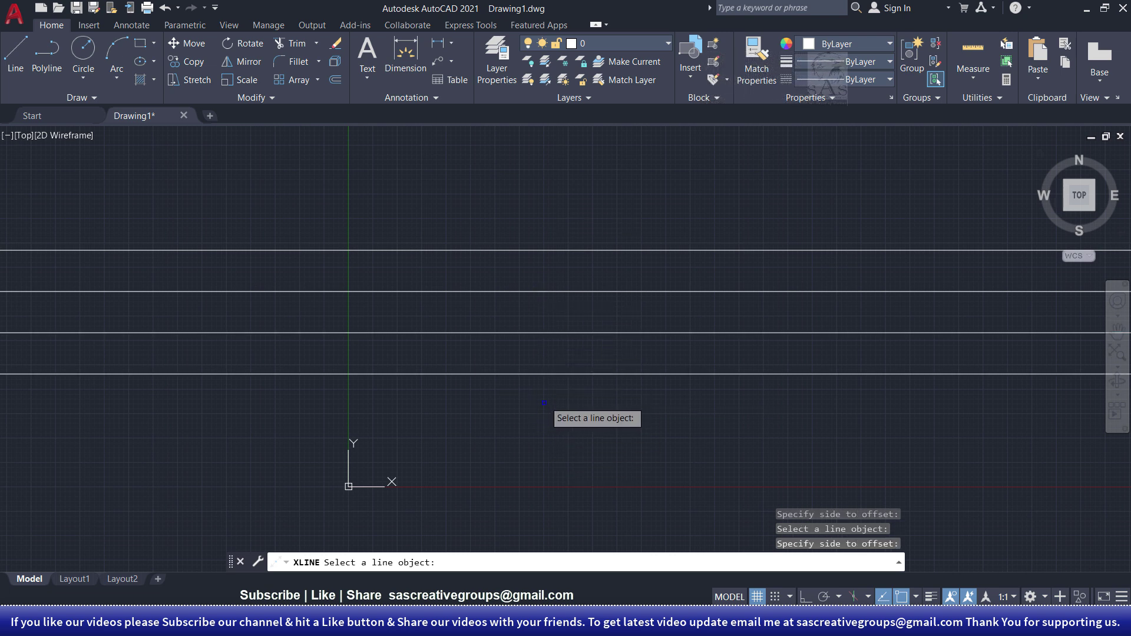
key(Escape)
text(xl)
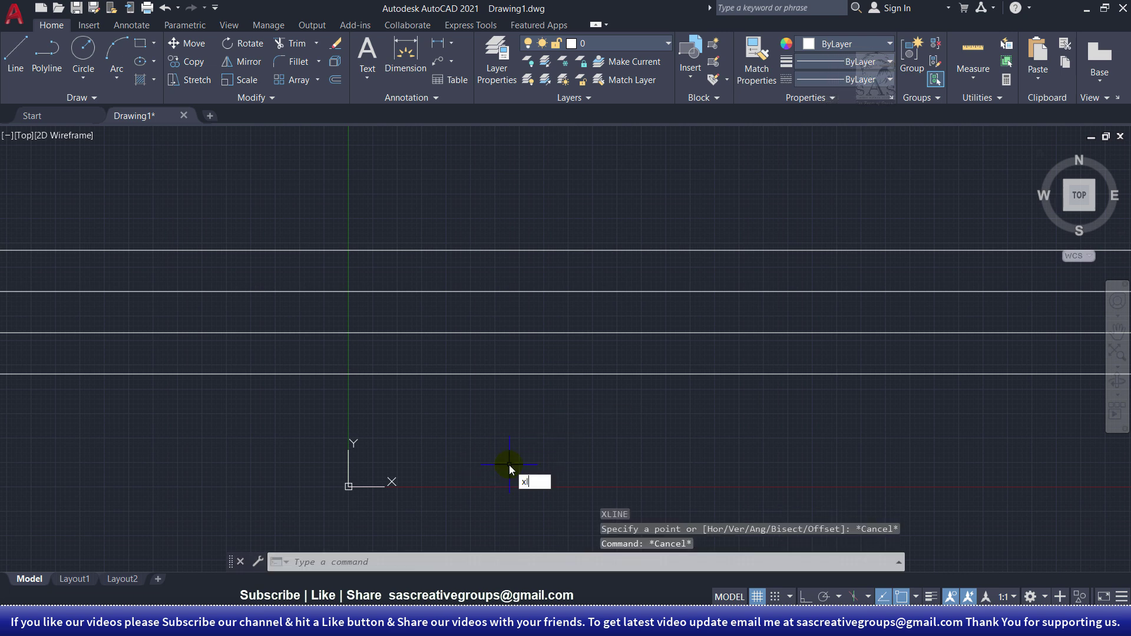
key(Return)
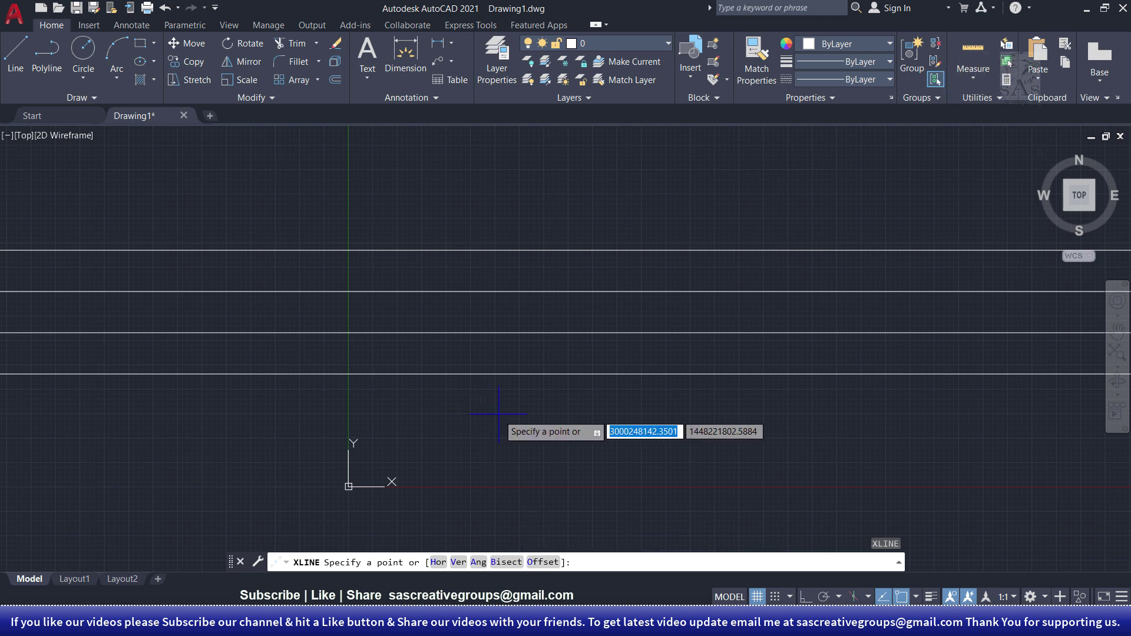
key(Escape)
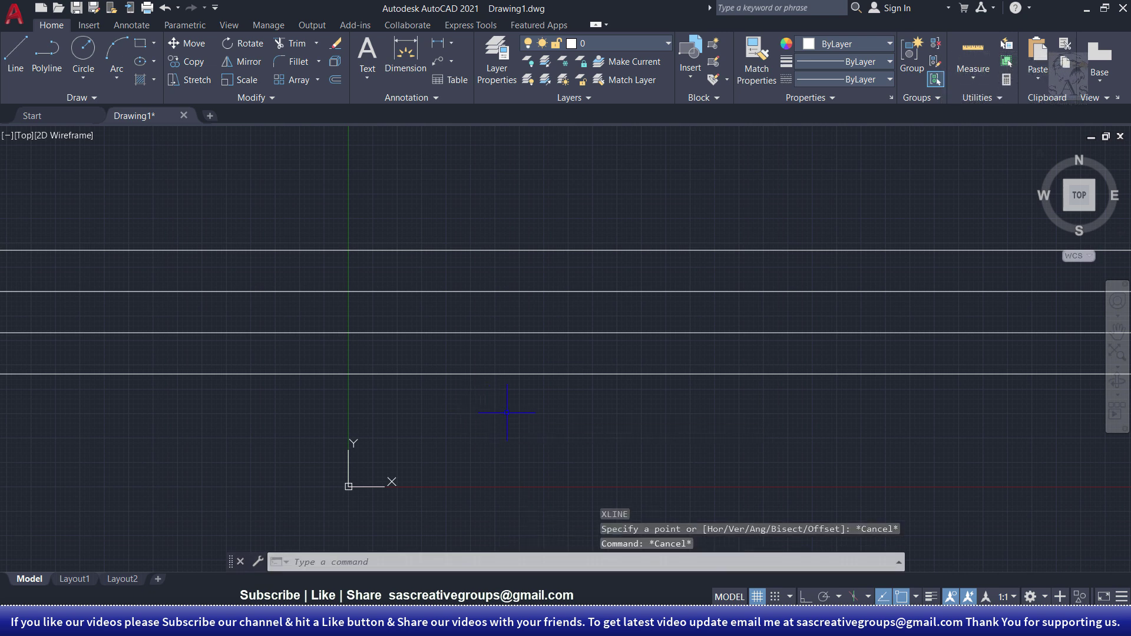
mouse_move(519, 412)
middle_down()
mouse_move(509, 422)
mouse_move(420, 421)
middle_up()
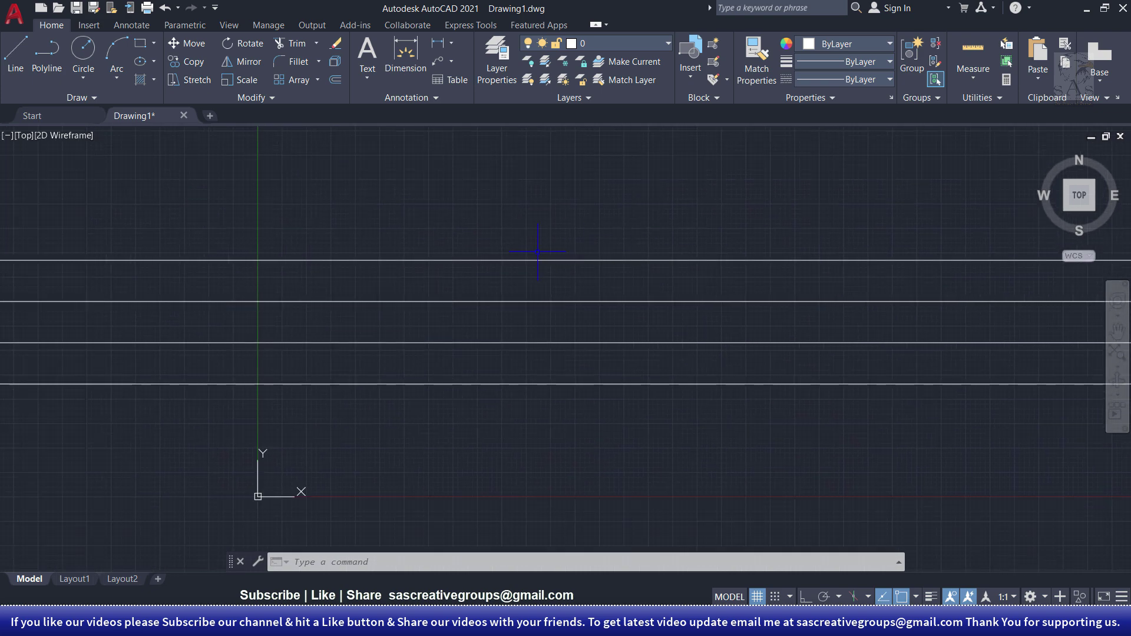
middle_drag(537, 252, 556, 239)
key(Return)
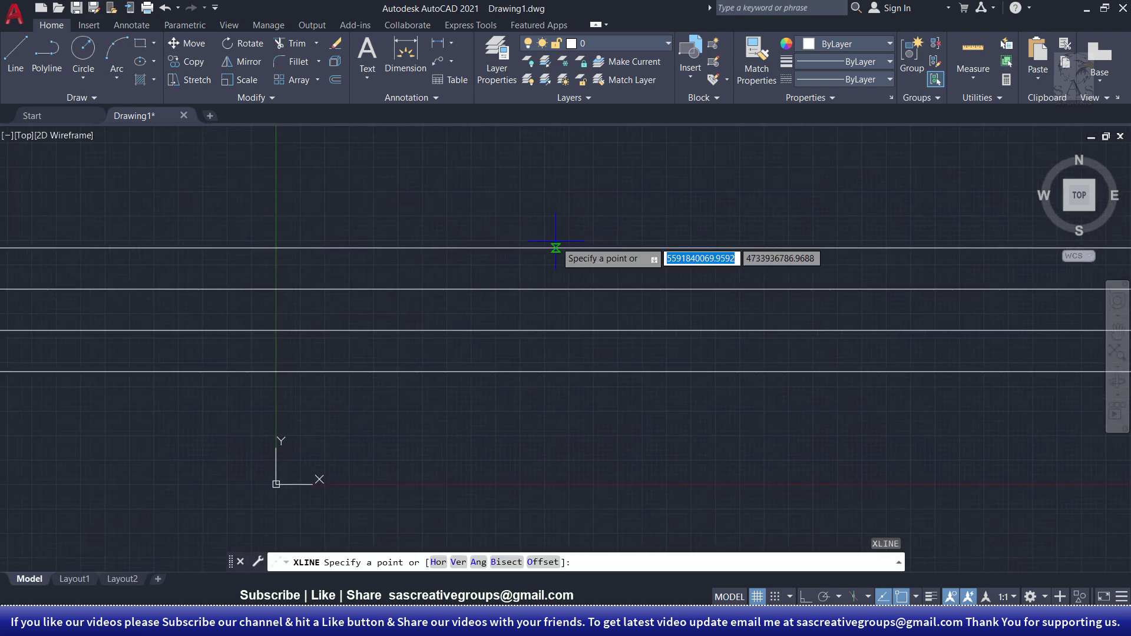
middle_drag(487, 190, 459, 362)
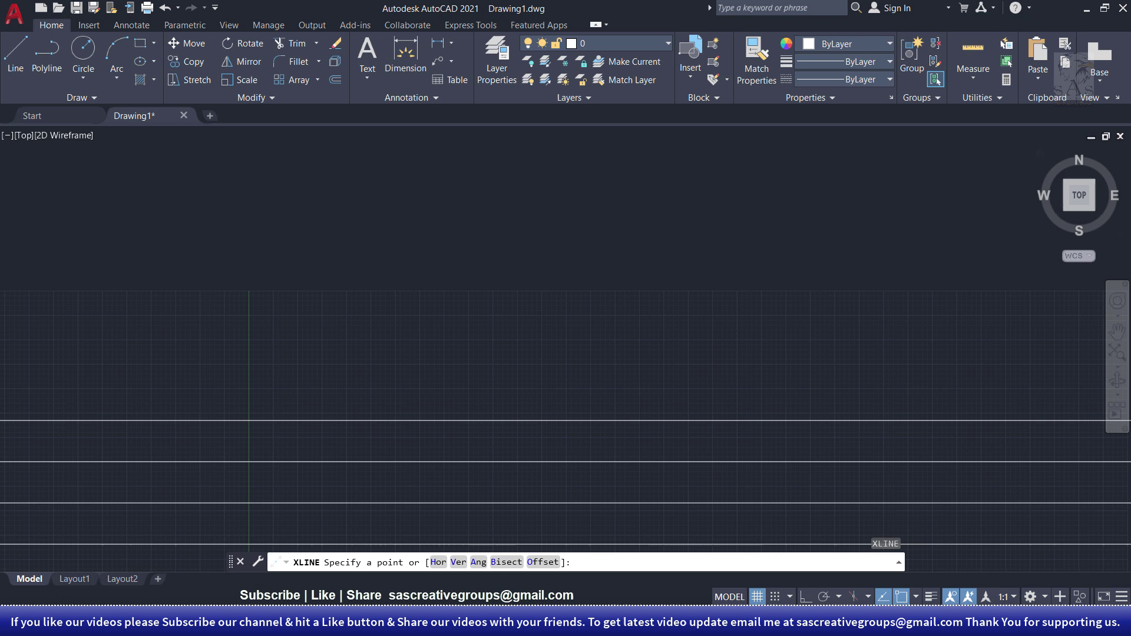
click(465, 303)
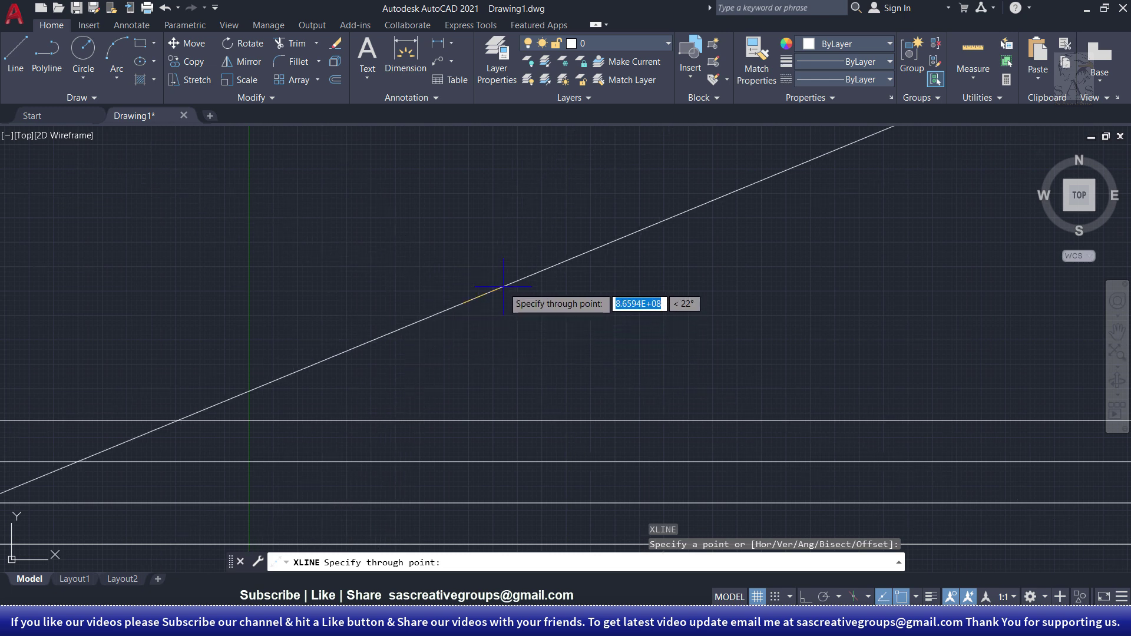
key(Escape)
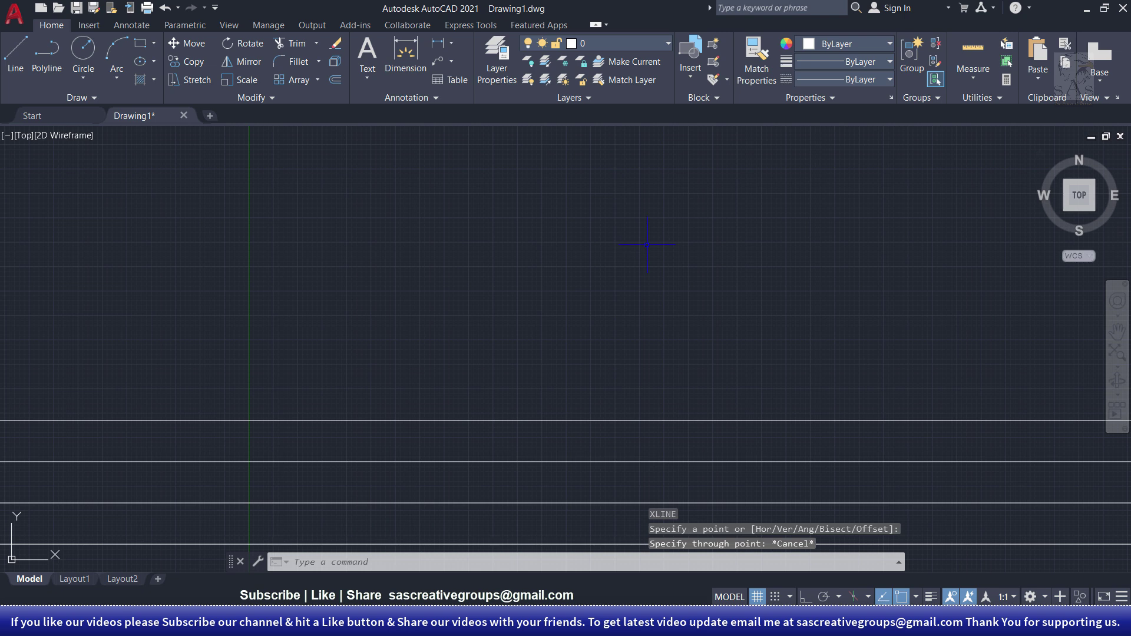
Start rays from a point above the horizontal lines, aimed down, lower-right, right and upper-right
key(Escape)
key(Escape)
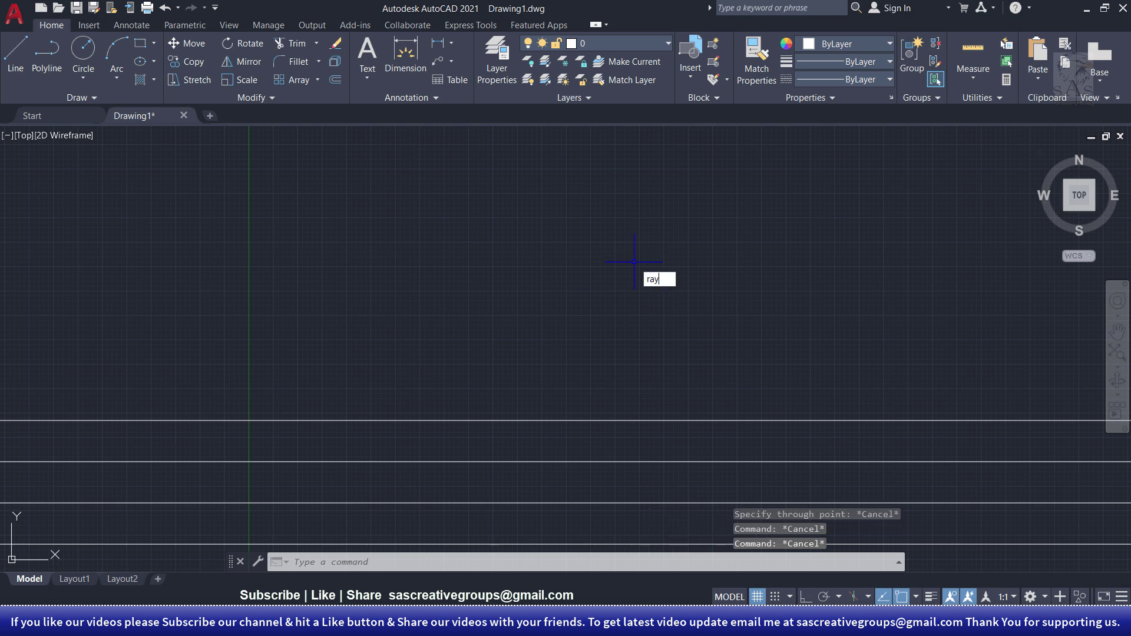
key(Return)
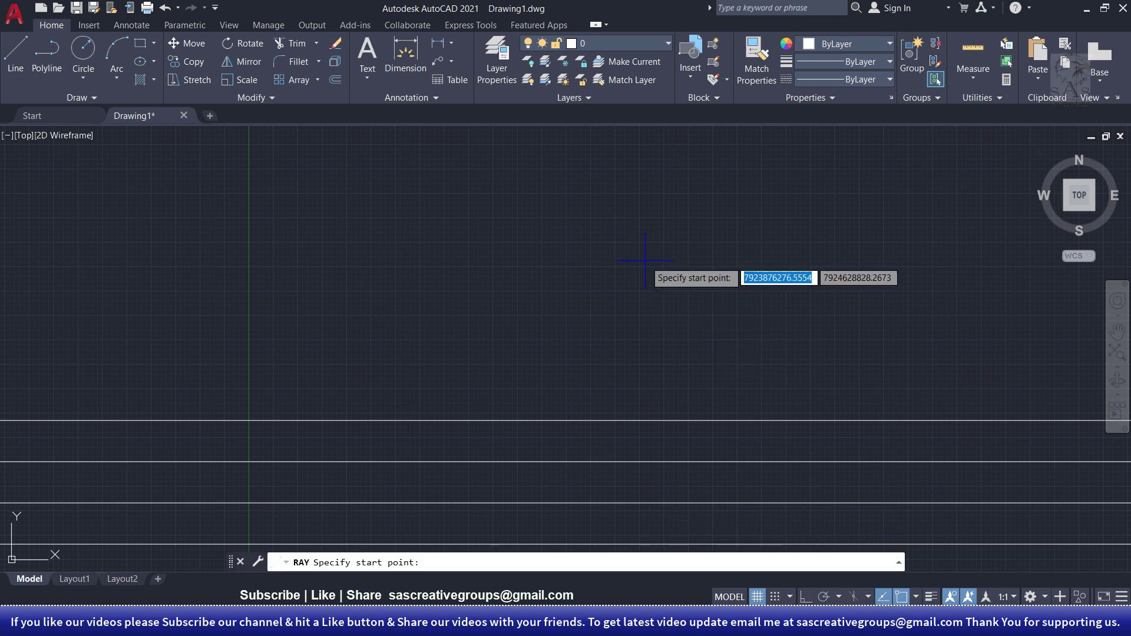
click(493, 256)
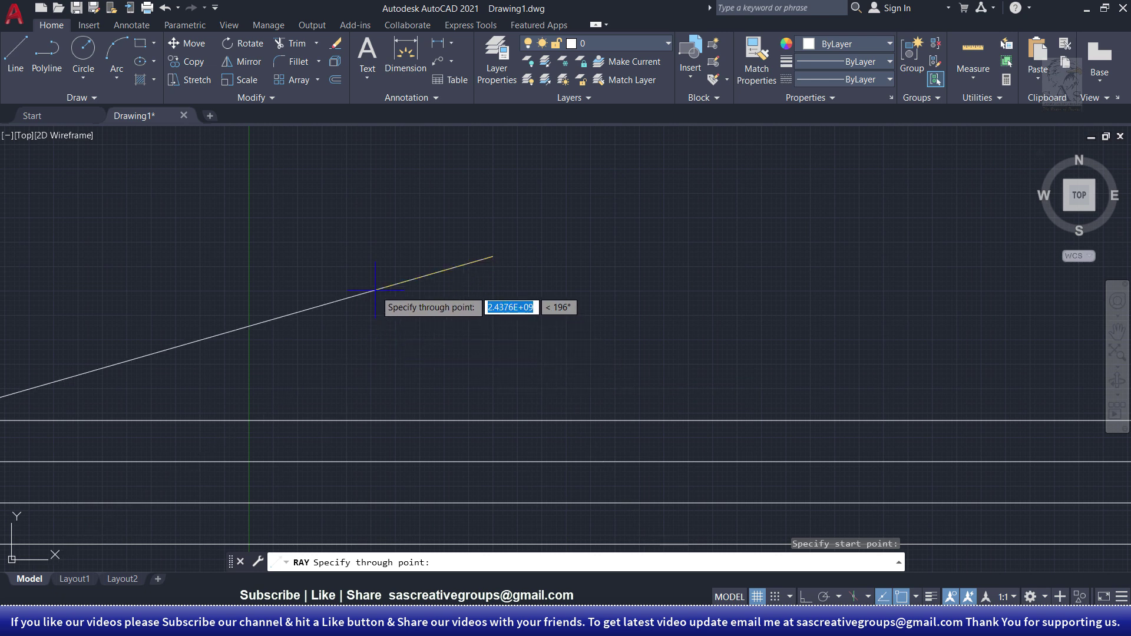
click(531, 382)
click(601, 346)
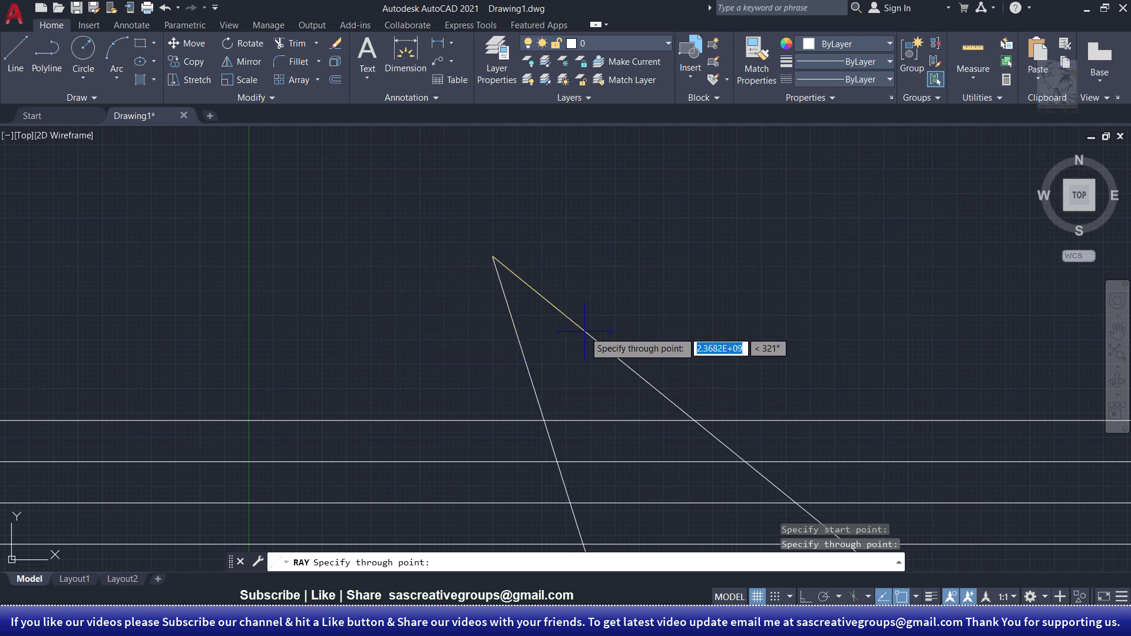
click(607, 264)
click(550, 216)
Add rays toward the upper left, left and lower left, then recentre the view
click(454, 209)
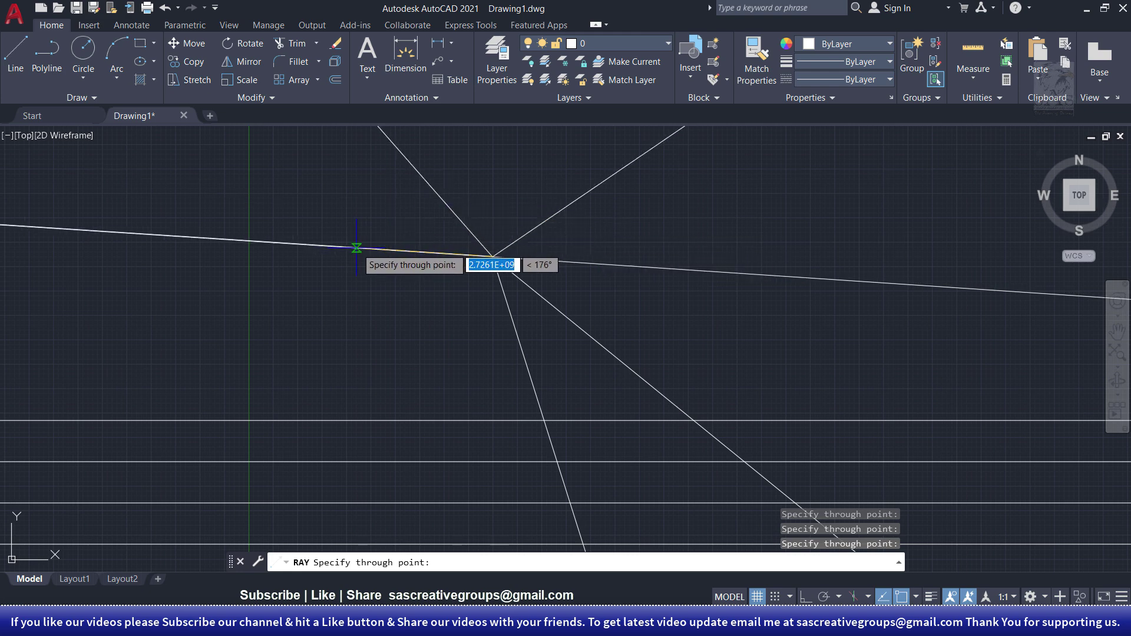
click(356, 248)
click(375, 289)
click(415, 313)
key(Return)
middle_drag(528, 189, 514, 269)
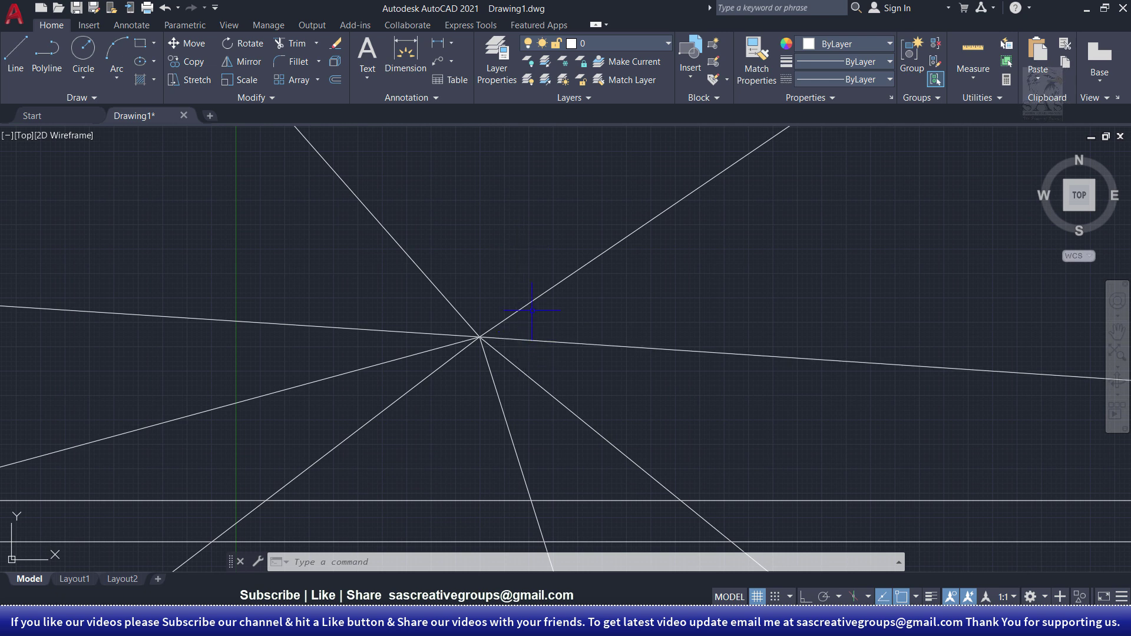
scroll(558, 291, down, 4)
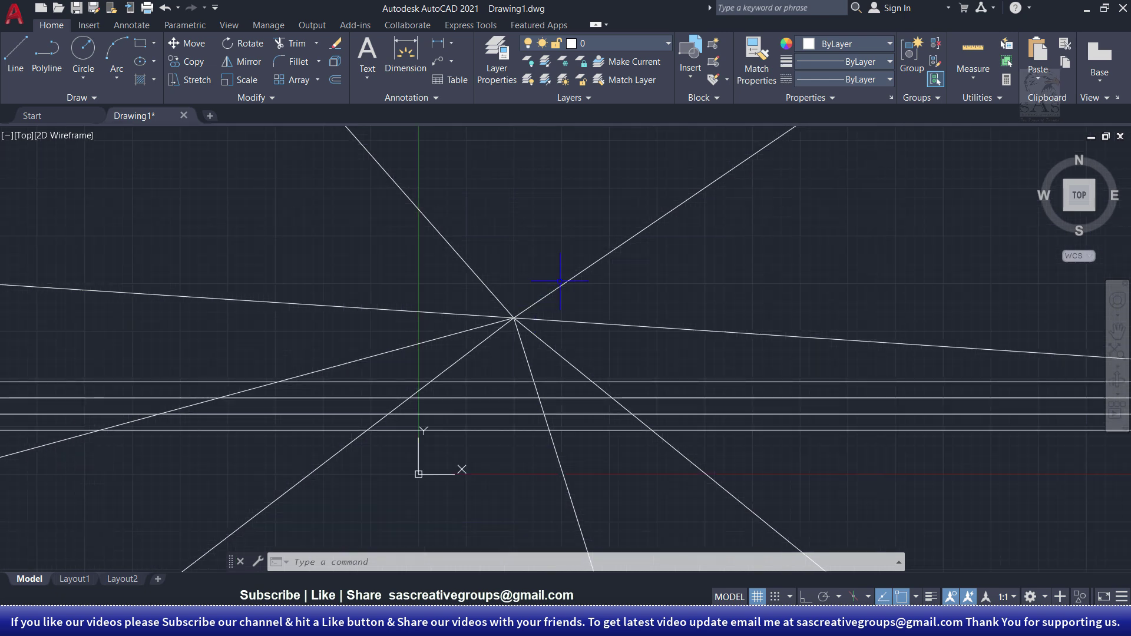